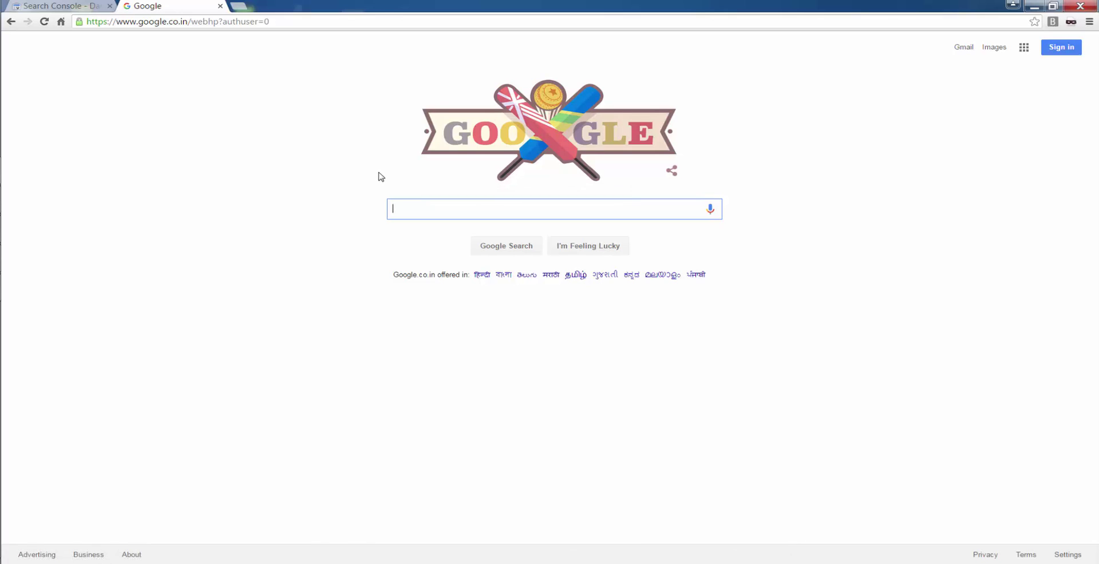
# Search Google for "google add url" and view the URL field on Google's submit-url page.
pyautogui.write('google ')
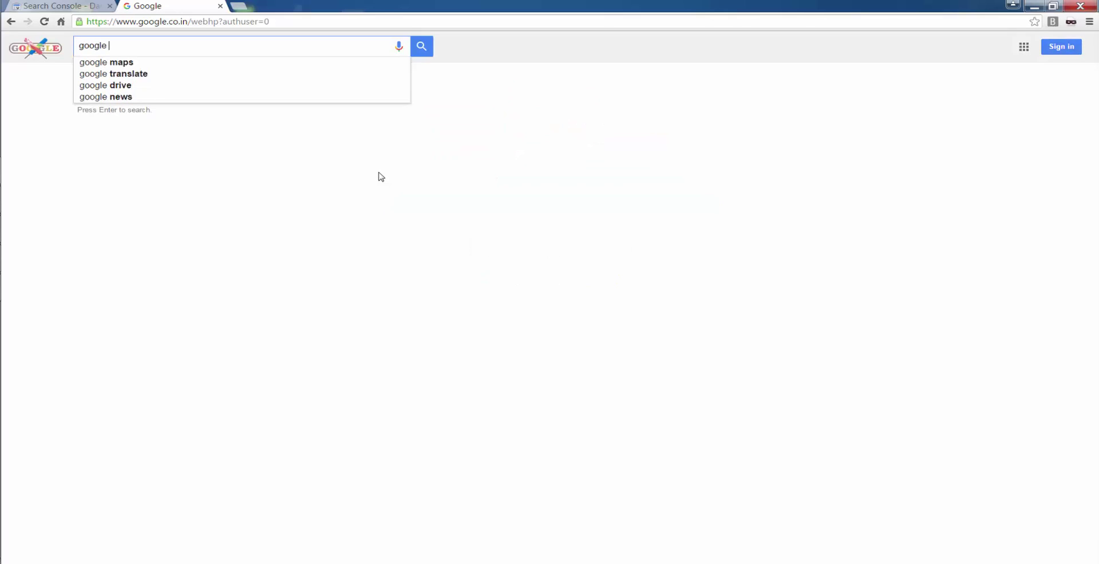
pyautogui.write('add url')
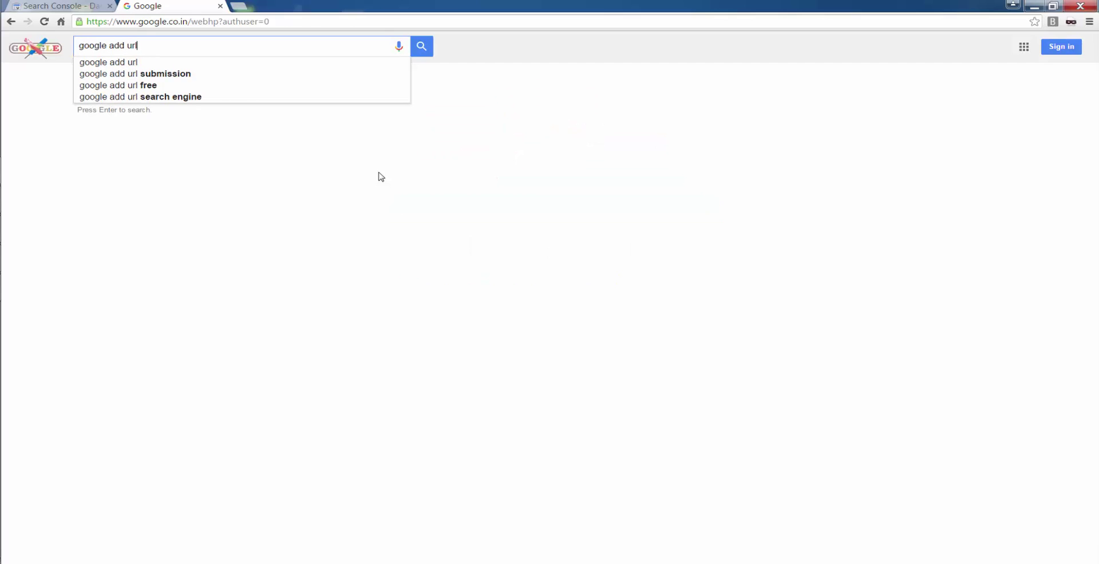
pyautogui.press('Return')
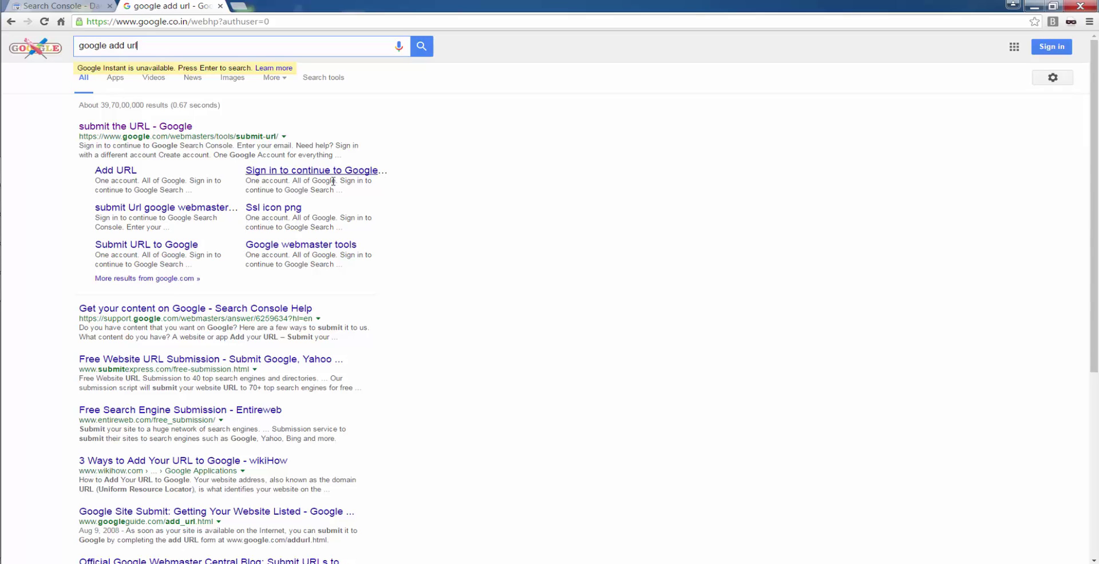
pyautogui.click(147, 127)
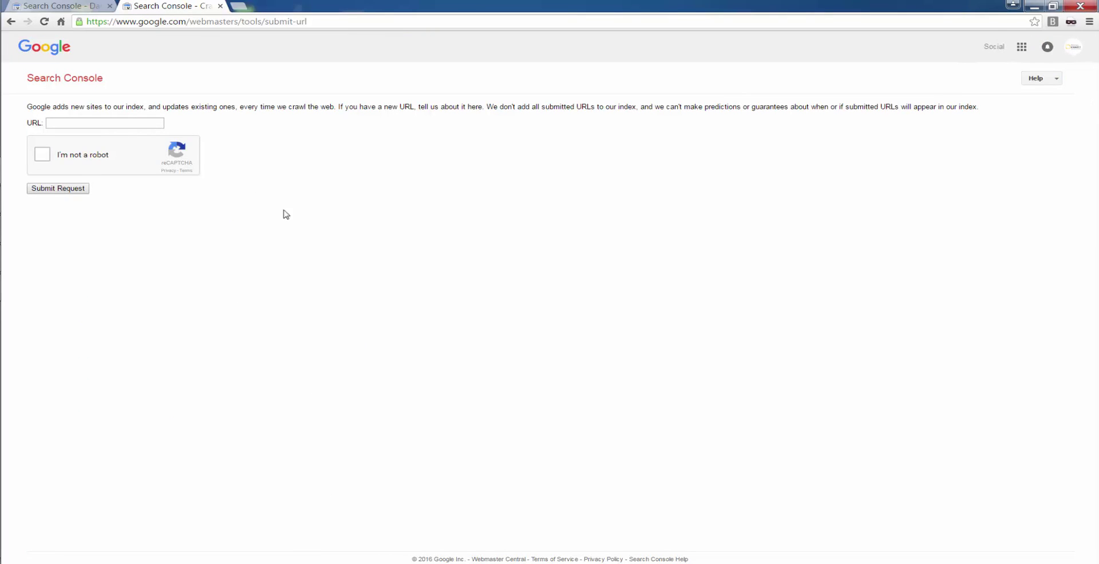
pyautogui.click(139, 121)
pyautogui.click(220, 6)
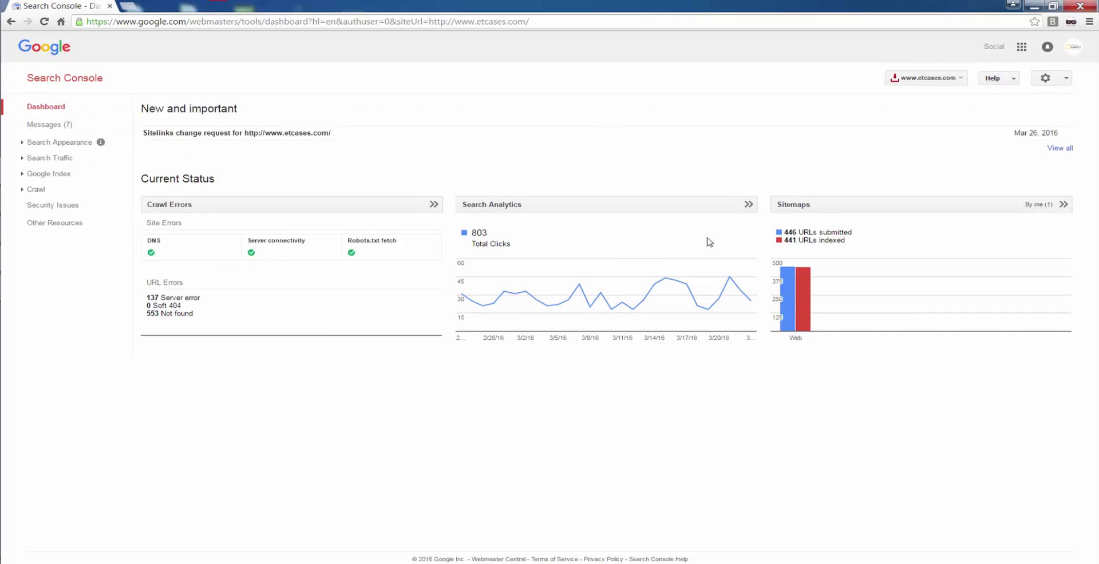
pyautogui.moveTo(644, 266)
pyautogui.click(58, 78)
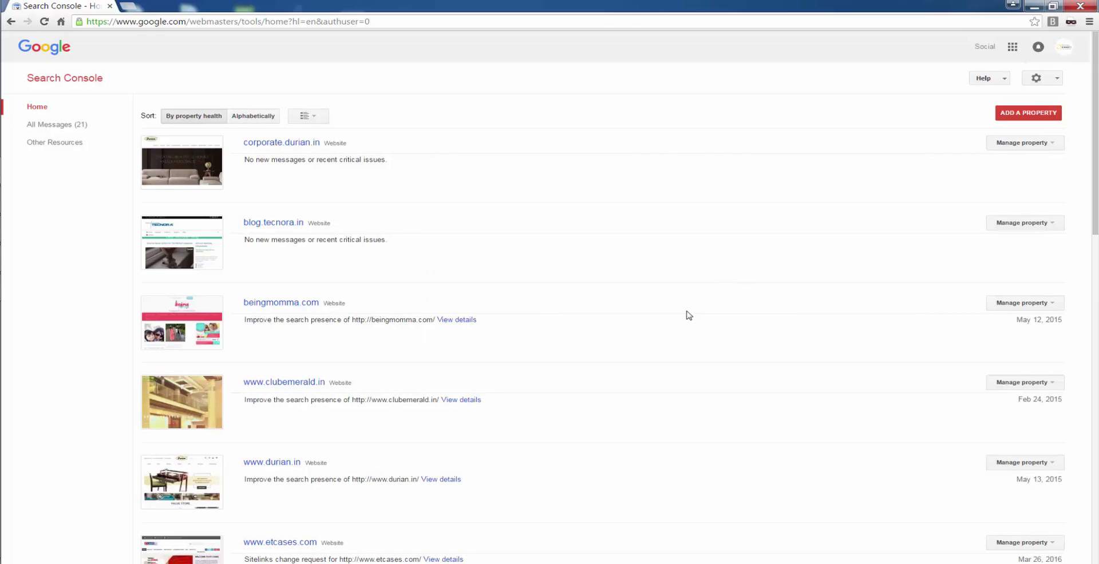
pyautogui.scroll(-5, 688, 315)
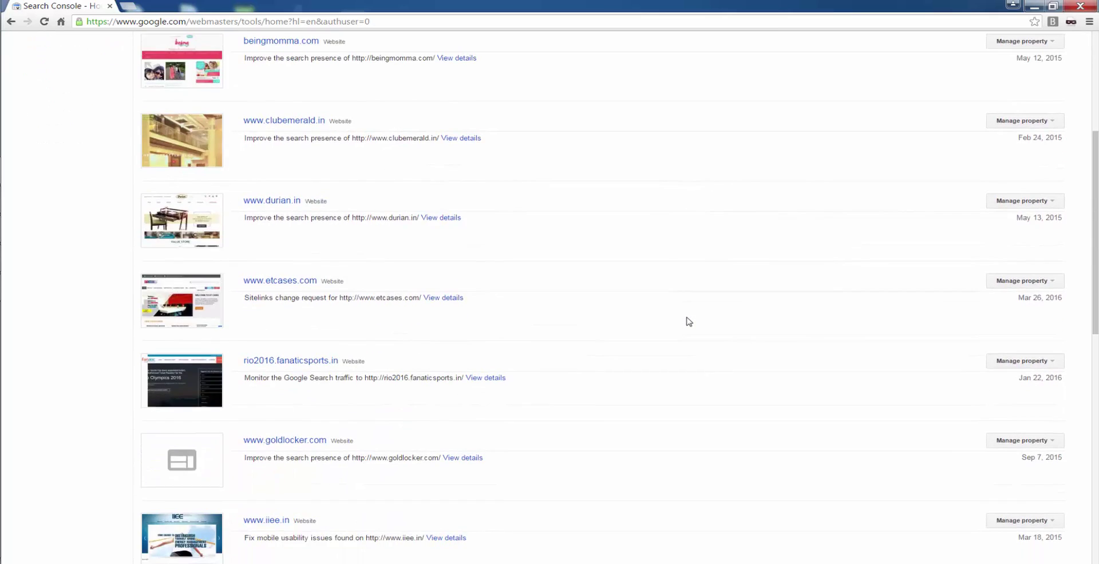
pyautogui.scroll(-10, 688, 321)
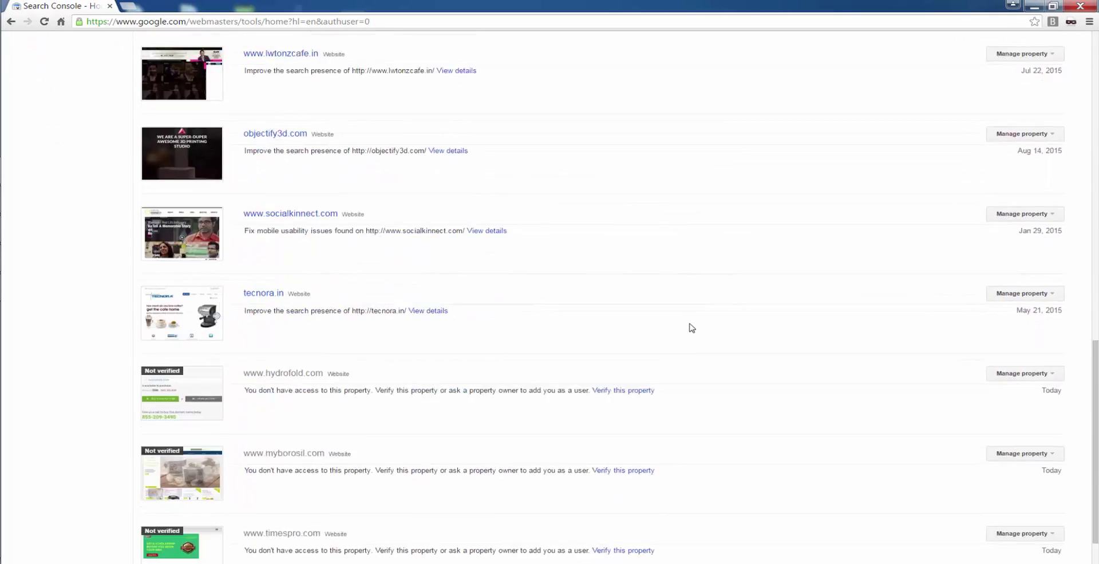
pyautogui.scroll(-1, 691, 326)
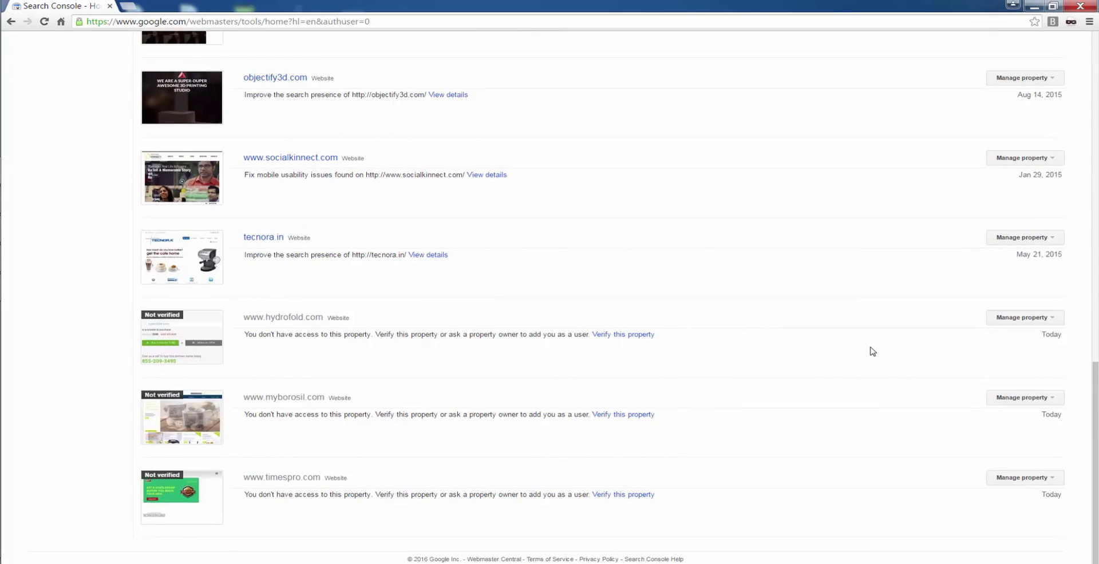
pyautogui.scroll(8, 868, 351)
pyautogui.scroll(-5, 817, 406)
pyautogui.scroll(-4, 817, 406)
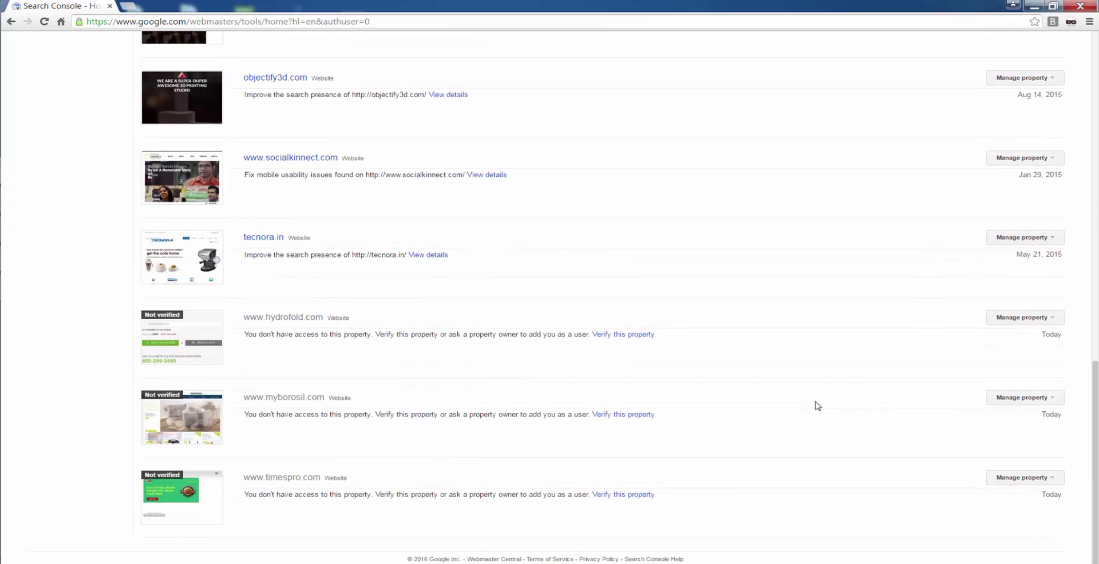
pyautogui.click(1027, 399)
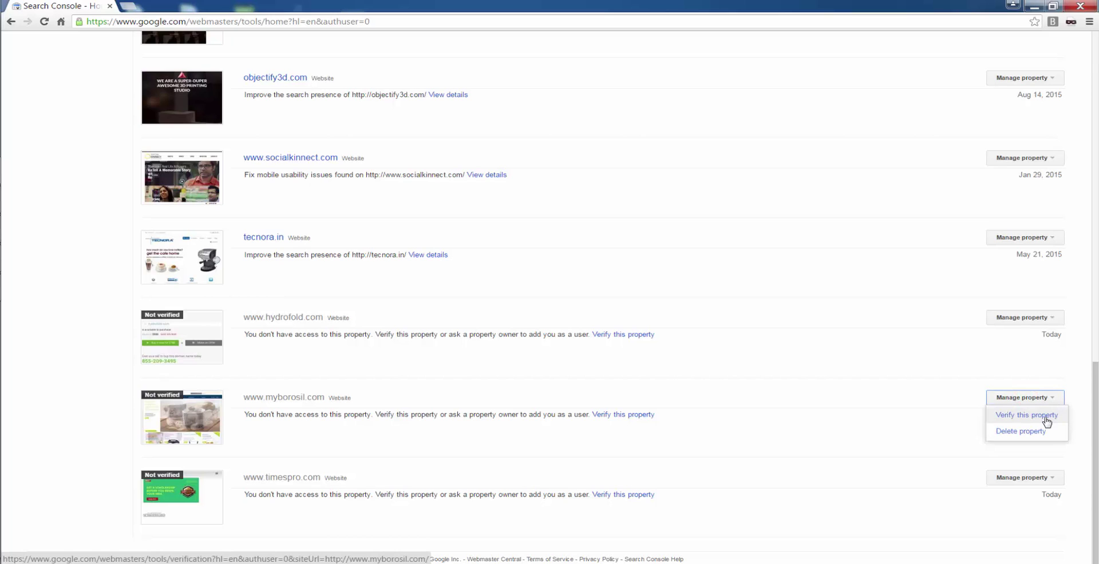
pyautogui.click(1046, 422)
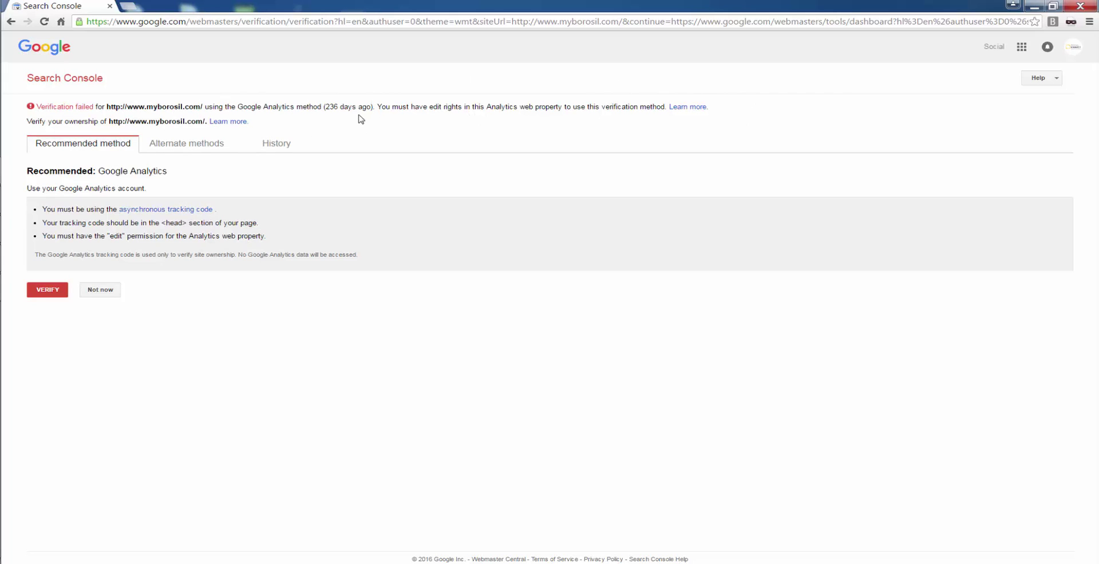
# Choose HTML file upload as the alternate verification method, download the HTML verification file and check its contents.
pyautogui.click(187, 147)
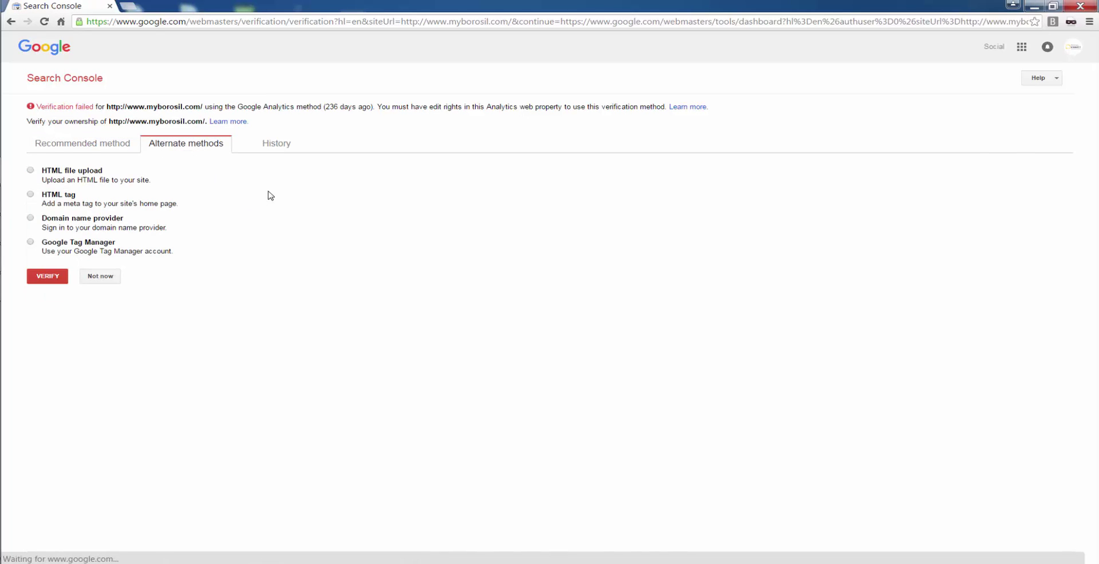
pyautogui.click(31, 171)
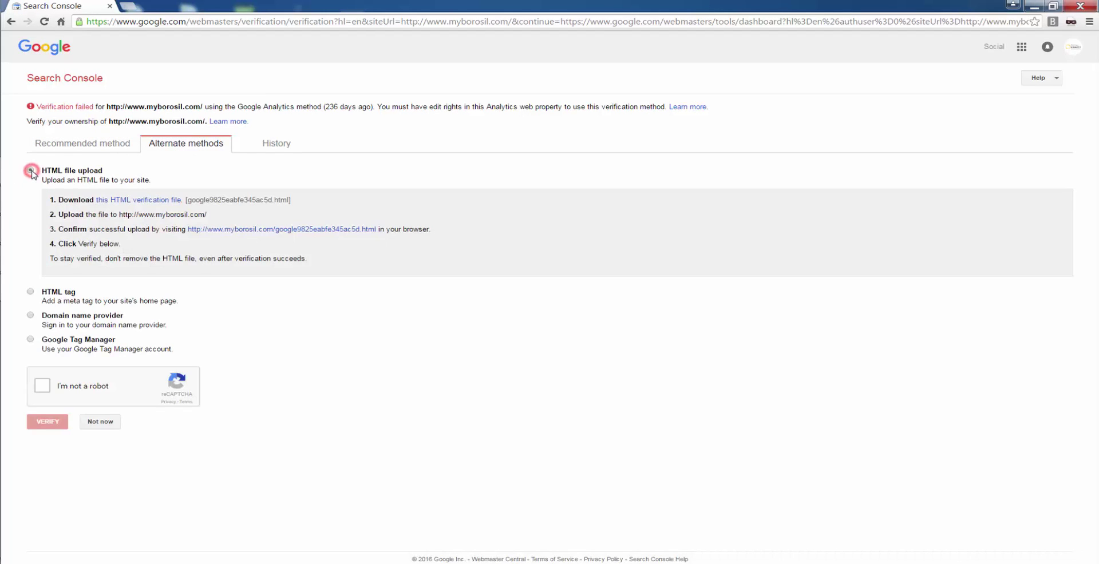
pyautogui.click(160, 201)
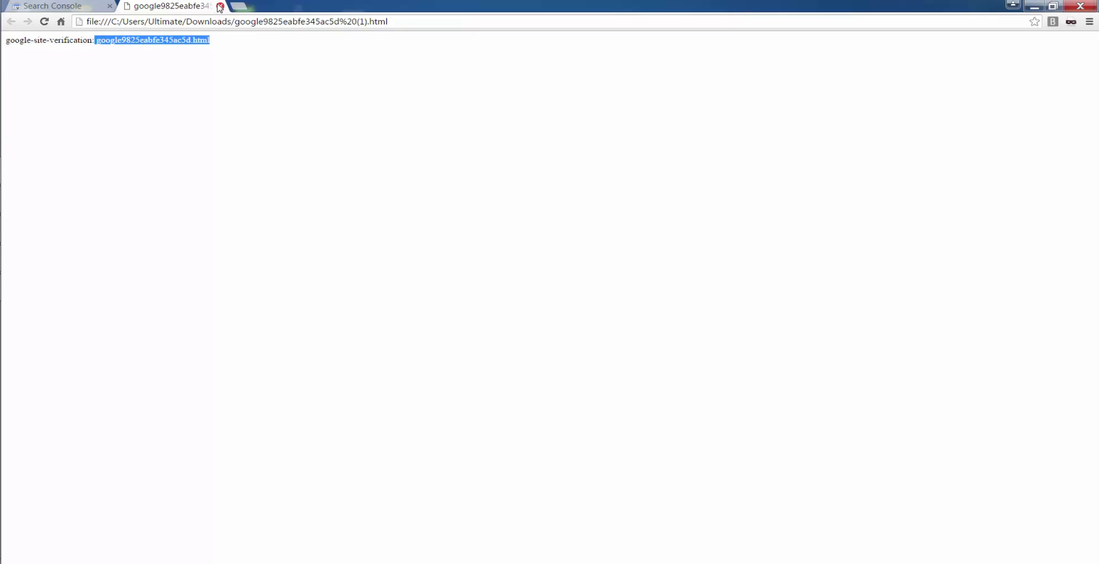
pyautogui.click(220, 7)
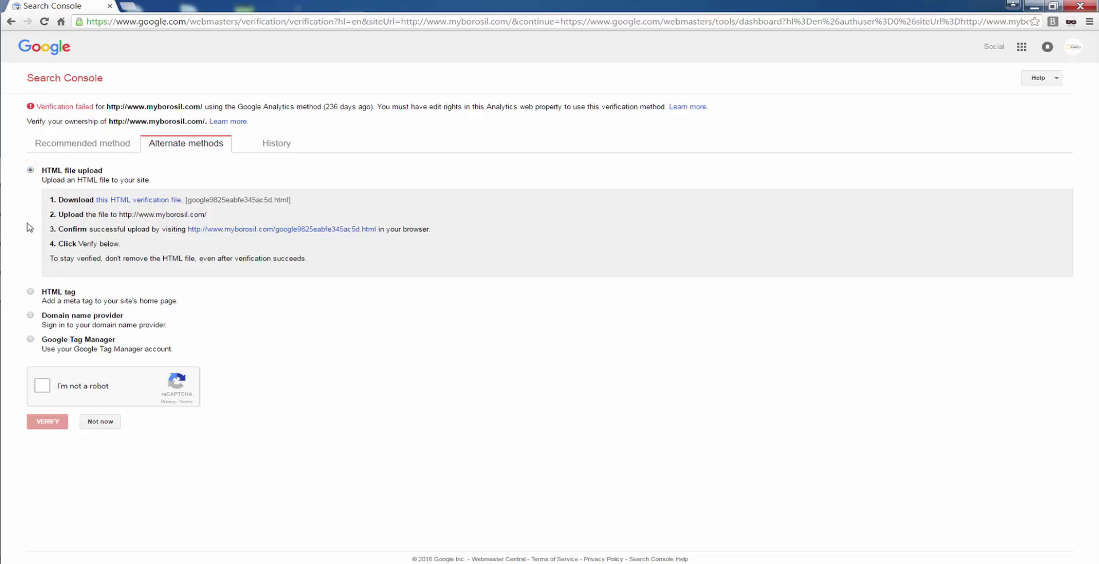
# Switch to the HTML tag verification method, highlight its meta tag and show the placement example.
pyautogui.click(31, 292)
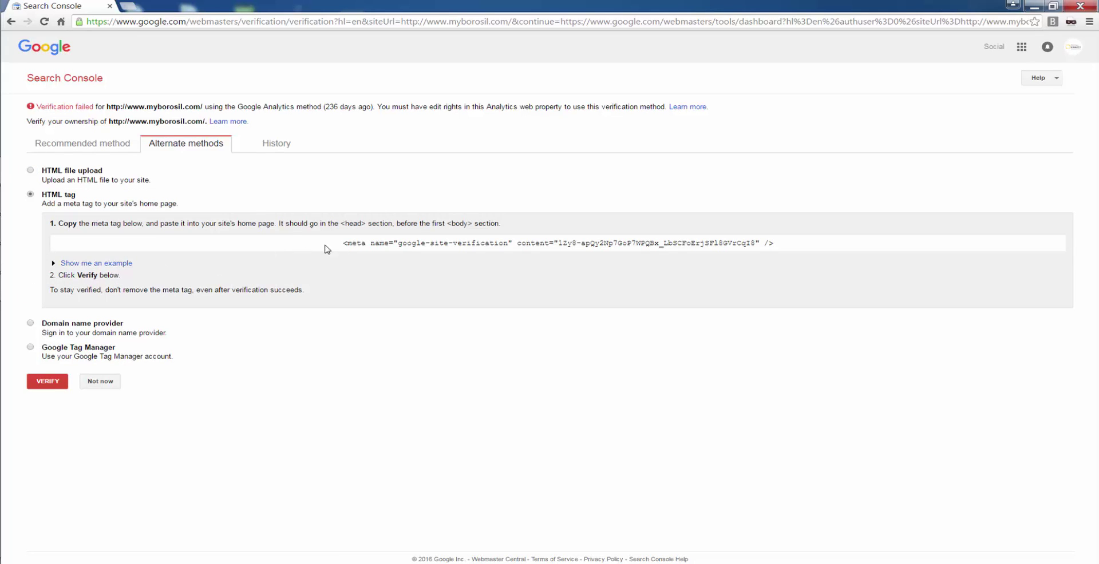
pyautogui.moveTo(344, 242); pyautogui.dragTo(794, 247)
pyautogui.click(586, 365)
pyautogui.click(53, 263)
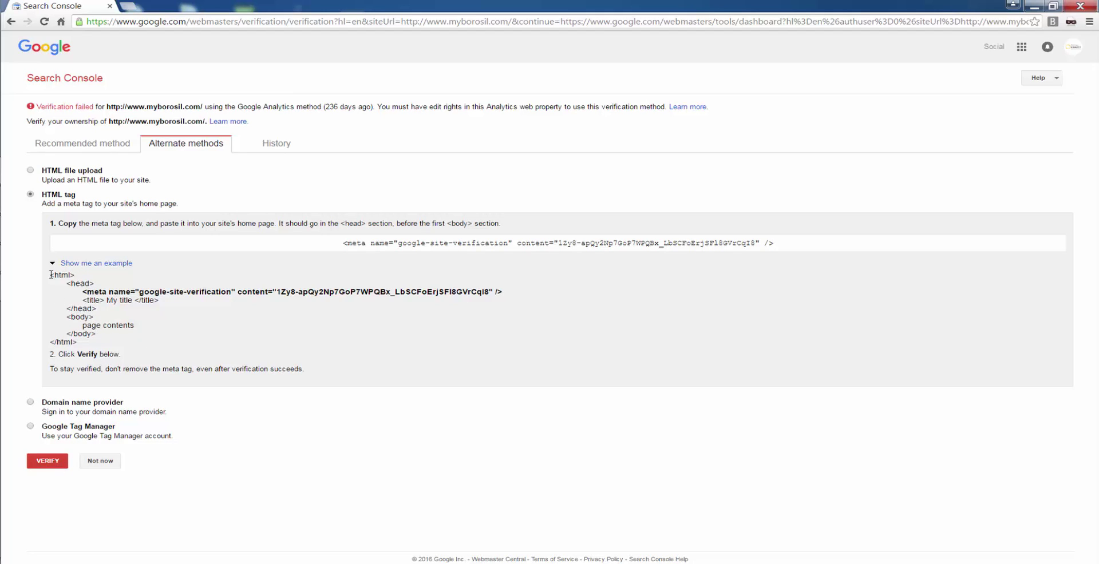
# Examine the domain name provider method with CrazyDomains.com as registrar, and the Google Tag Manager method.
pyautogui.click(30, 402)
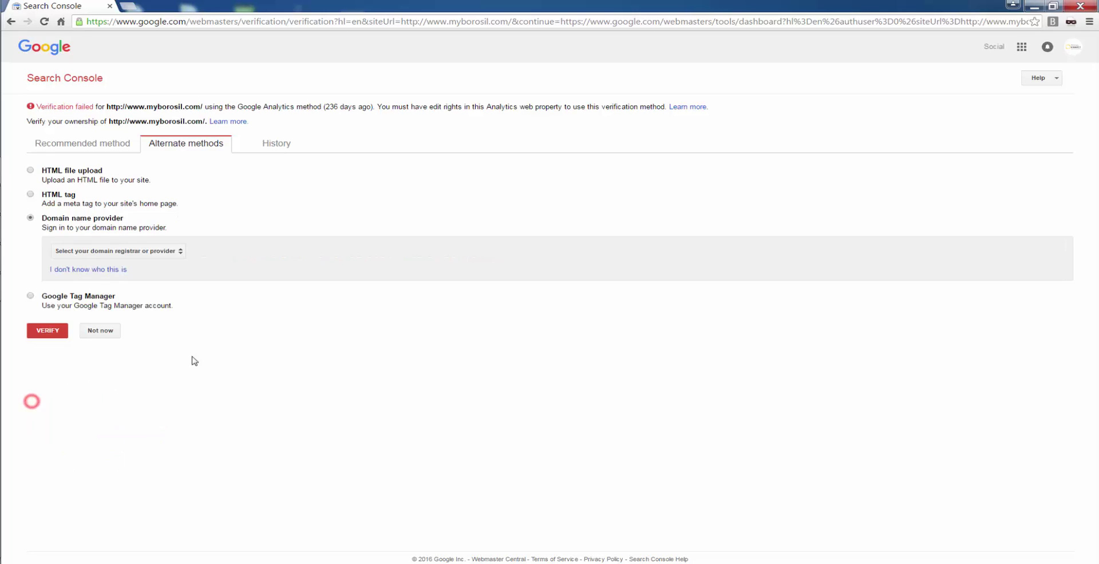
pyautogui.click(140, 255)
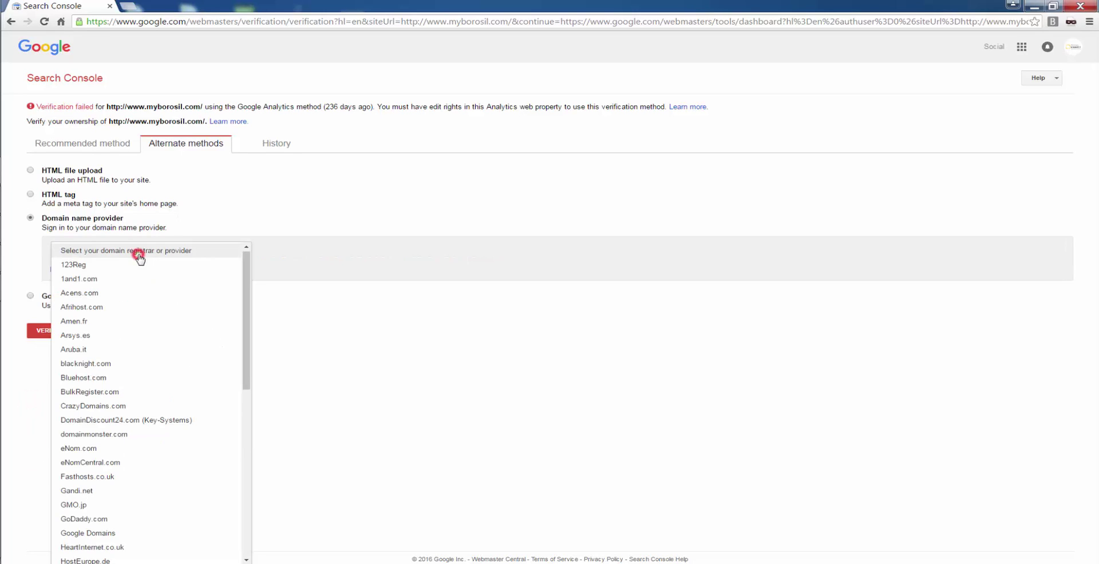
pyautogui.click(115, 407)
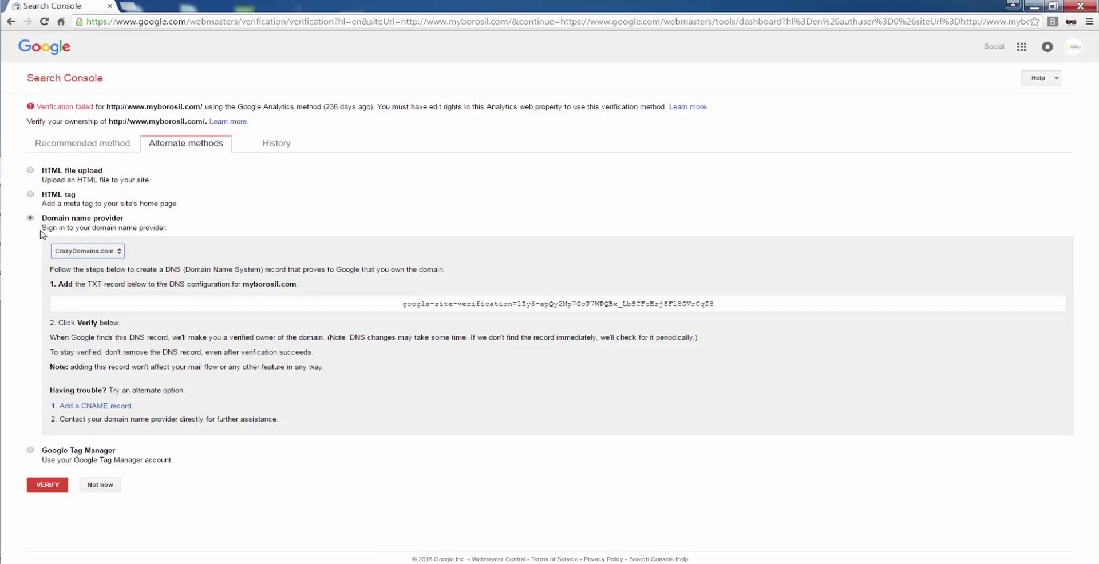
pyautogui.click(35, 453)
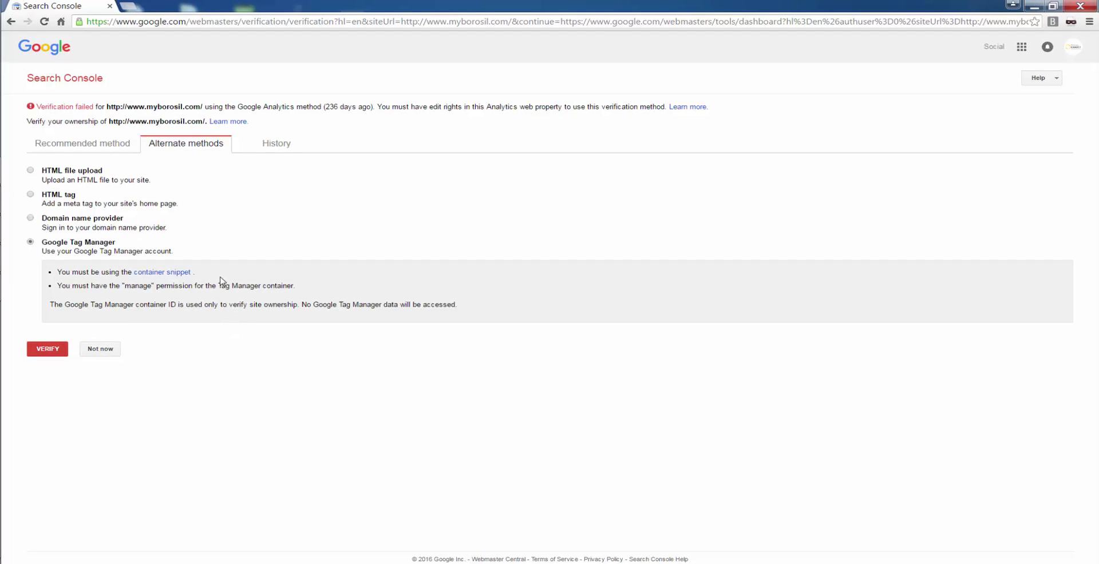
pyautogui.click(57, 74)
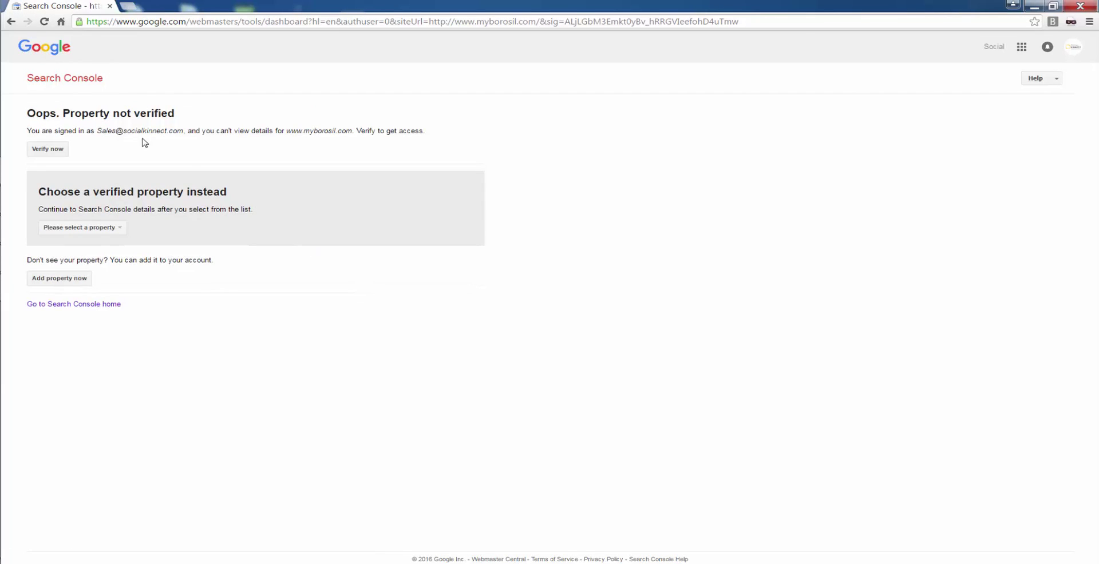
pyautogui.click(9, 23)
pyautogui.click(8, 23)
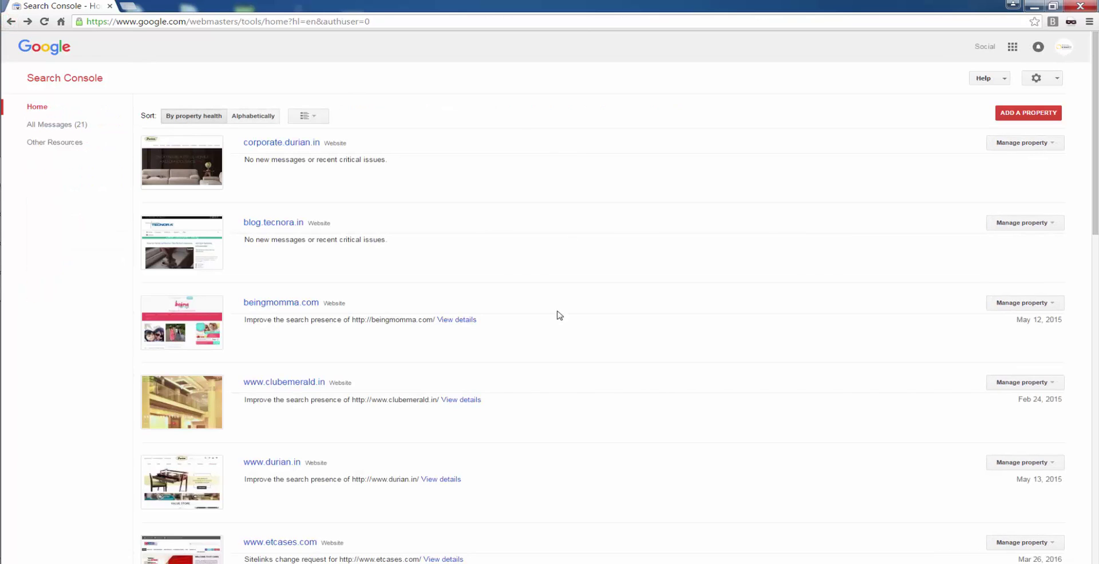
pyautogui.scroll(-1, 559, 315)
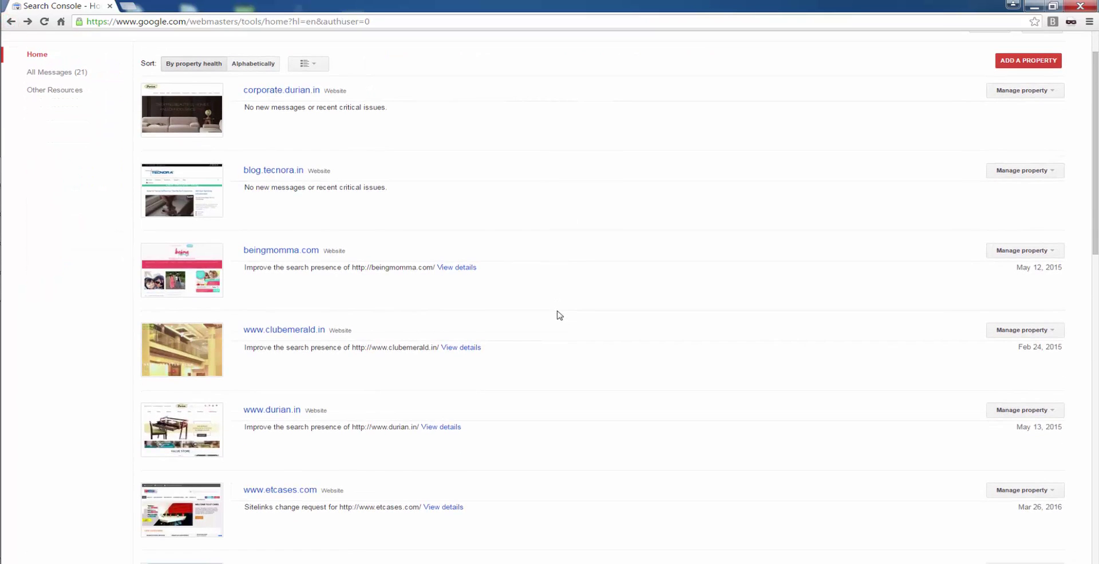
pyautogui.click(279, 496)
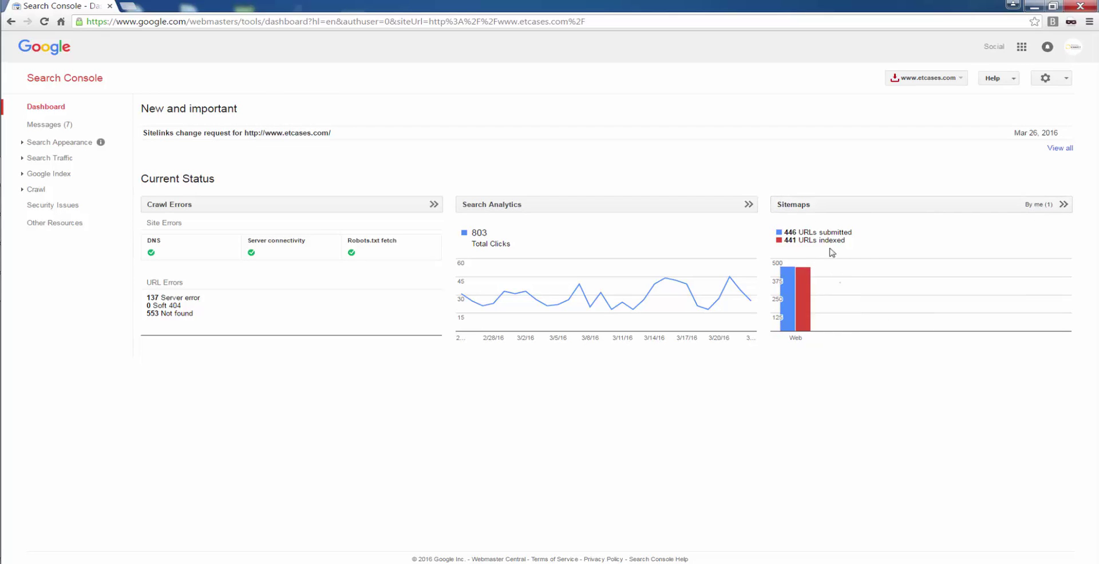
# Highlight the submitted and indexed URL counts in the dashboard's Sitemaps section.
pyautogui.moveTo(786, 234); pyautogui.dragTo(859, 231)
pyautogui.click(785, 243)
pyautogui.moveTo(784, 243); pyautogui.dragTo(846, 241)
pyautogui.click(24, 144)
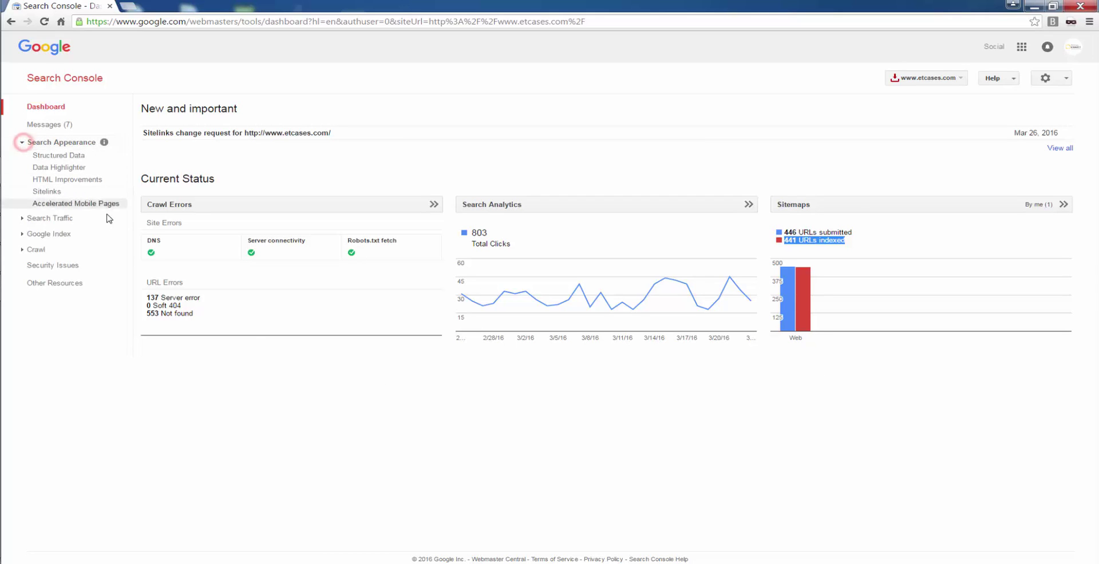
pyautogui.click(62, 158)
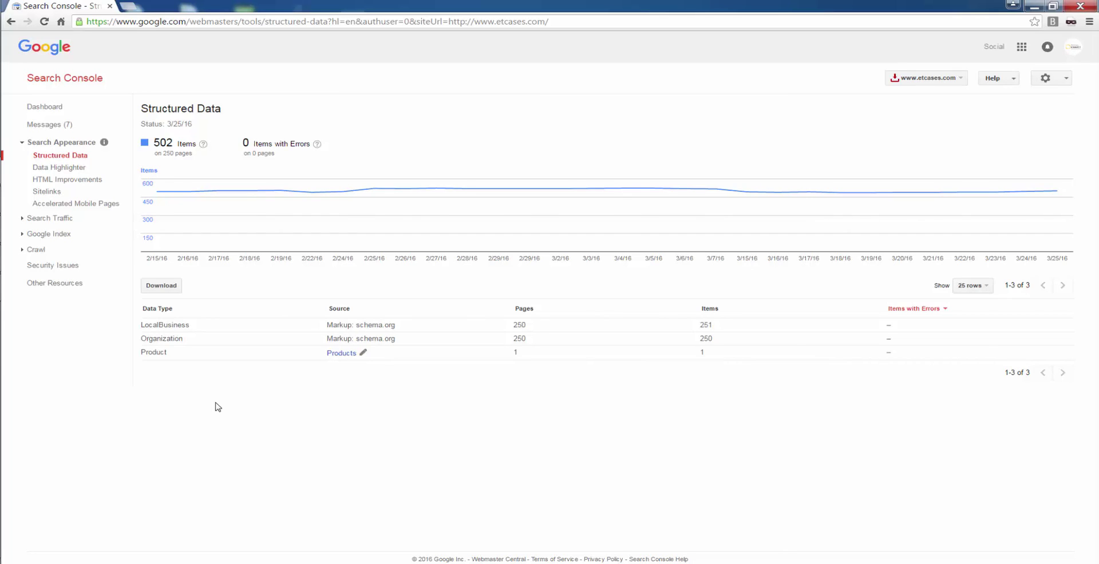
pyautogui.click(132, 6)
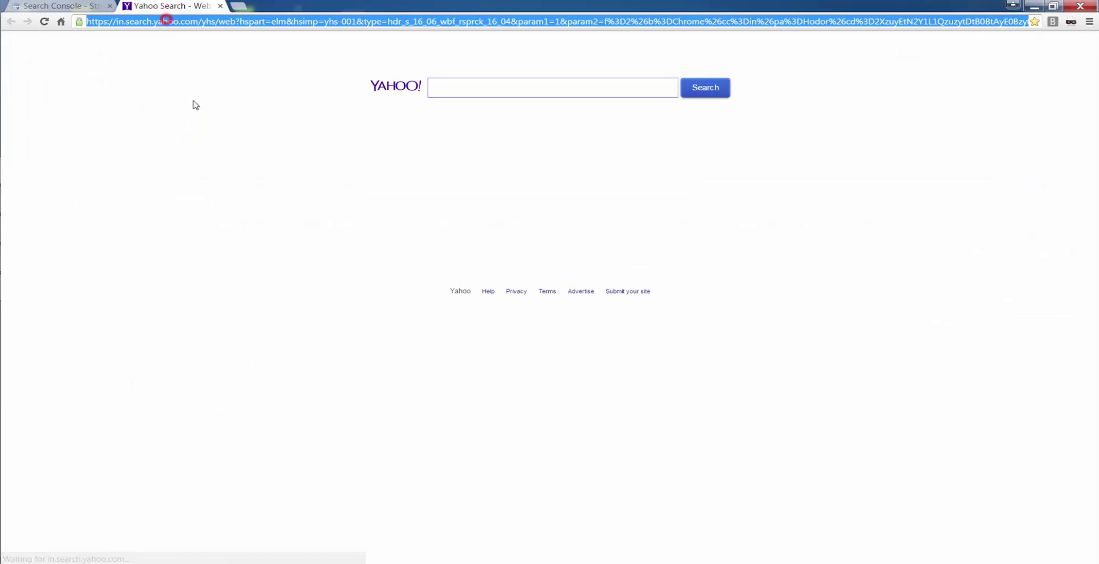
pyautogui.write('flipkart')
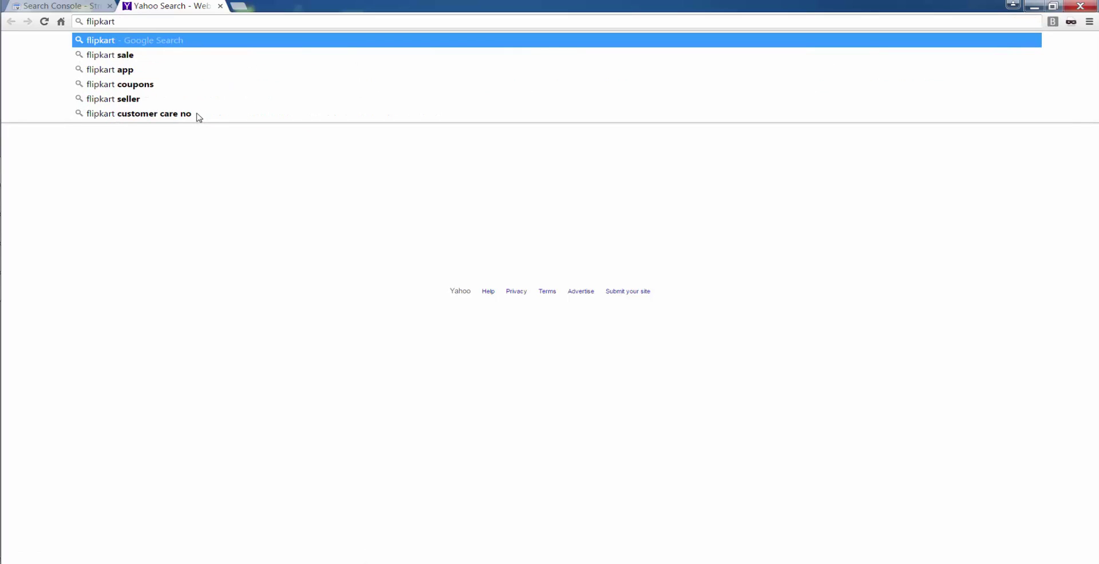
pyautogui.hotkey('ctrl', 'Return')
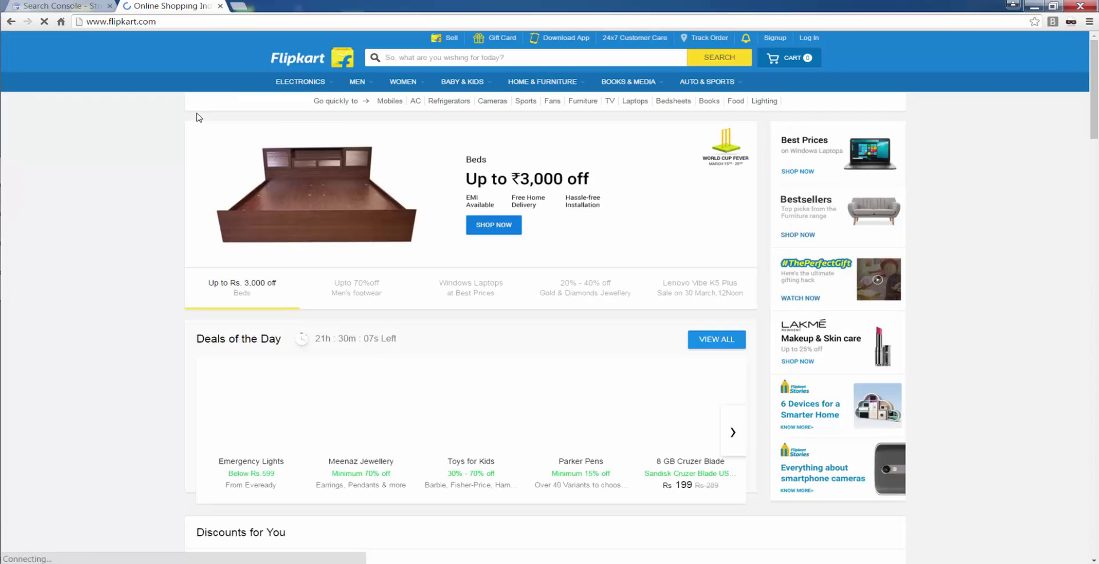
pyautogui.click(636, 54)
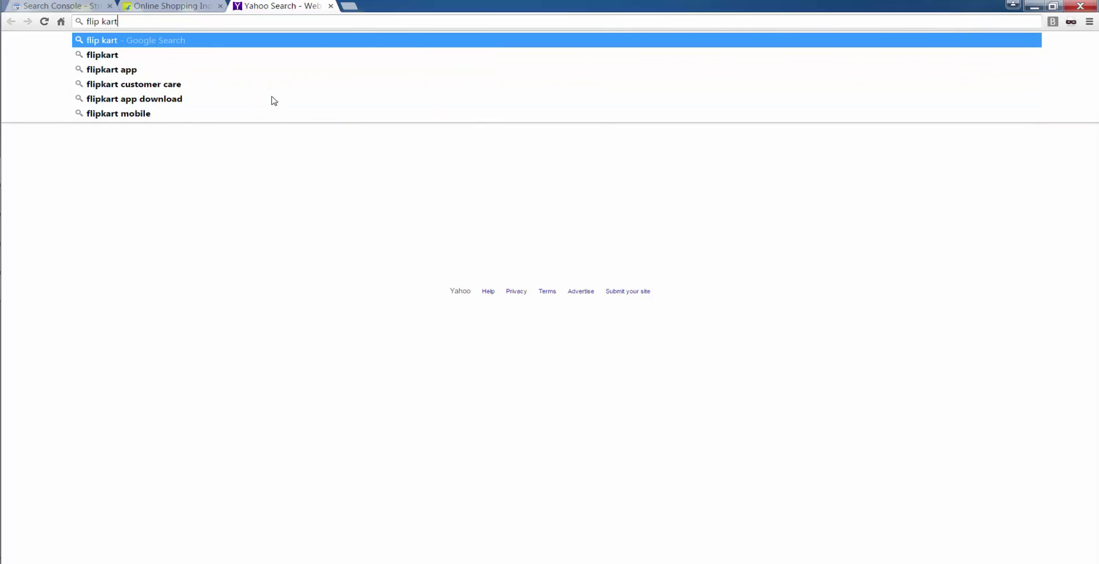
# Search Google for flipkart and look up mobiles through the site search box in the Flipkart result.
pyautogui.click(251, 55)
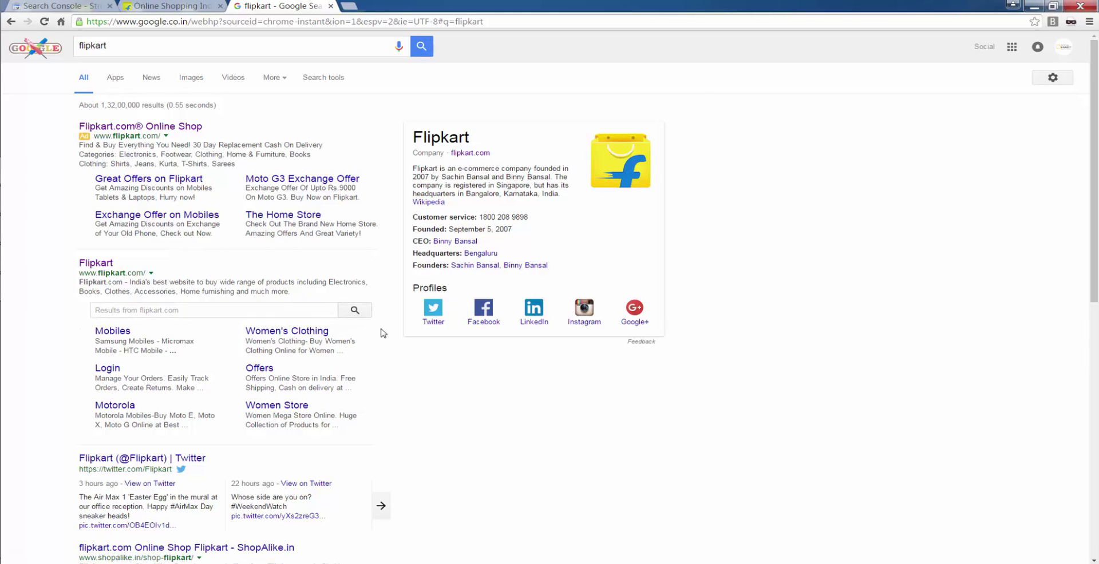
pyautogui.click(110, 308)
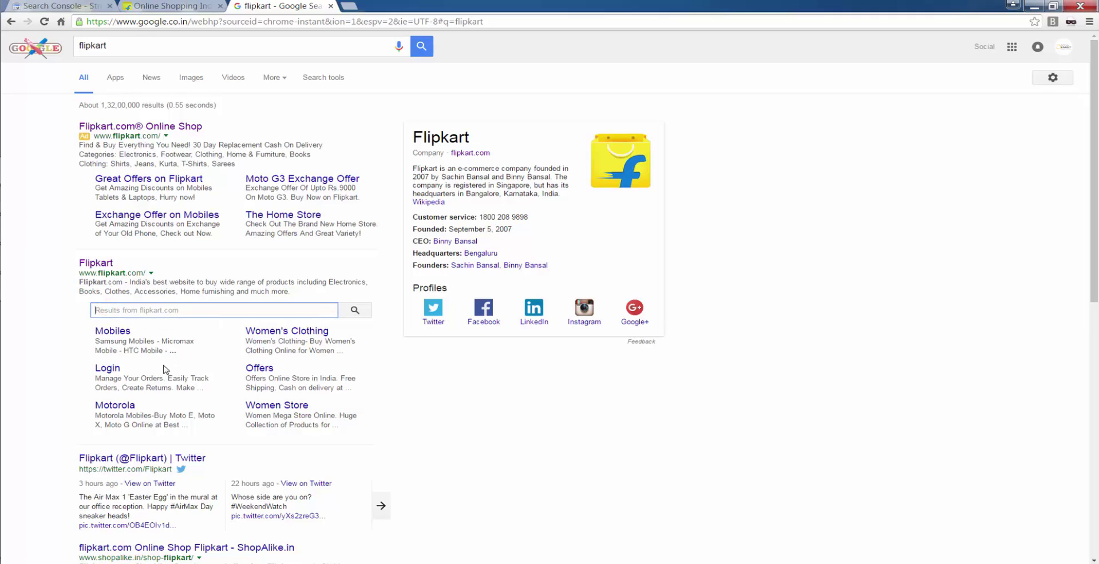
pyautogui.write('mobiles')
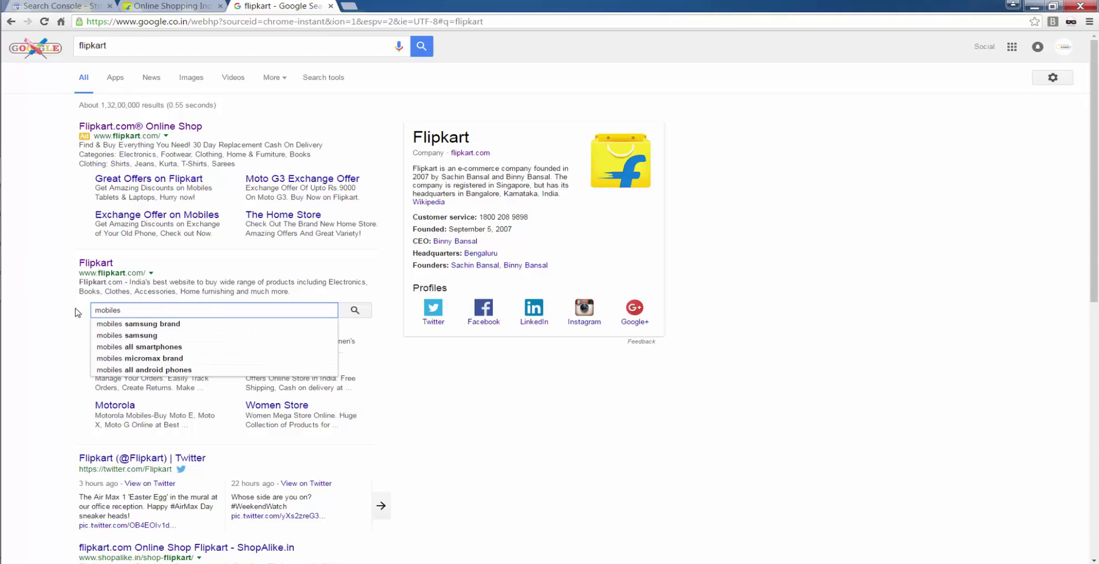
pyautogui.press('Return')
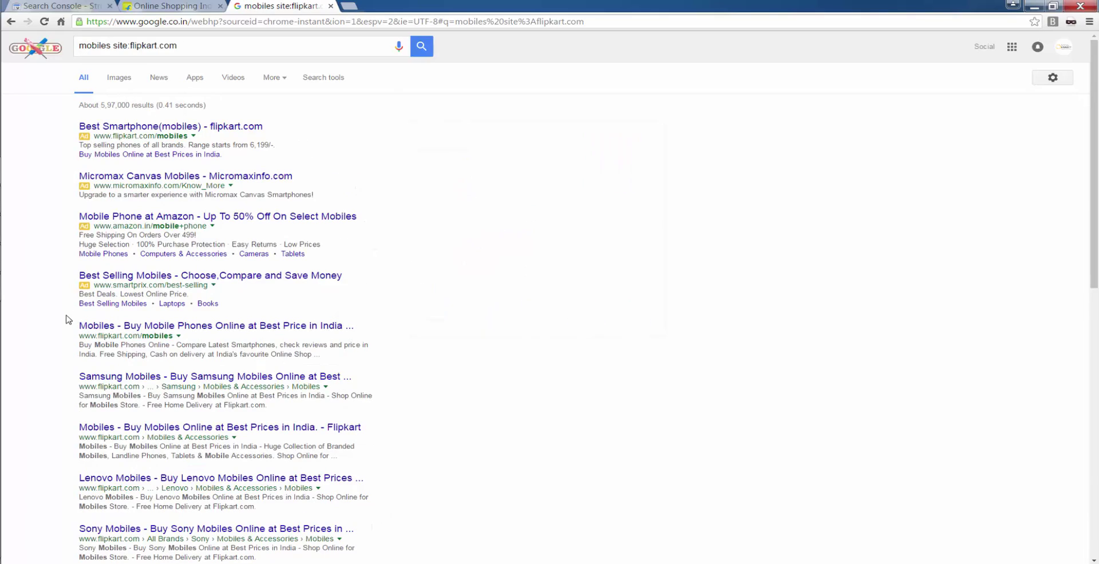
pyautogui.scroll(-2, 61, 317)
pyautogui.scroll(-2, 61, 322)
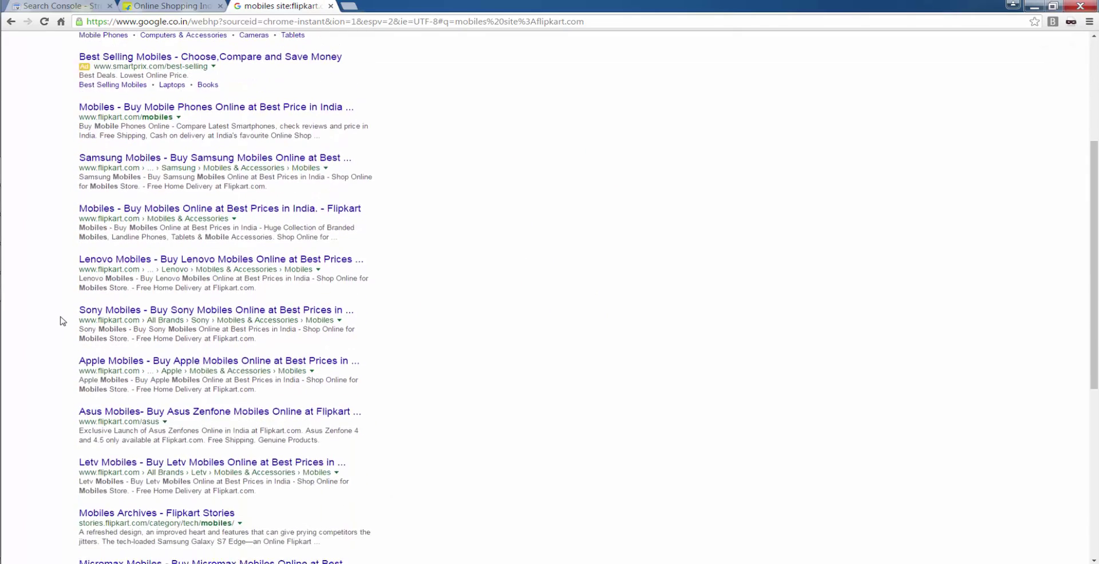
pyautogui.scroll(5, 62, 321)
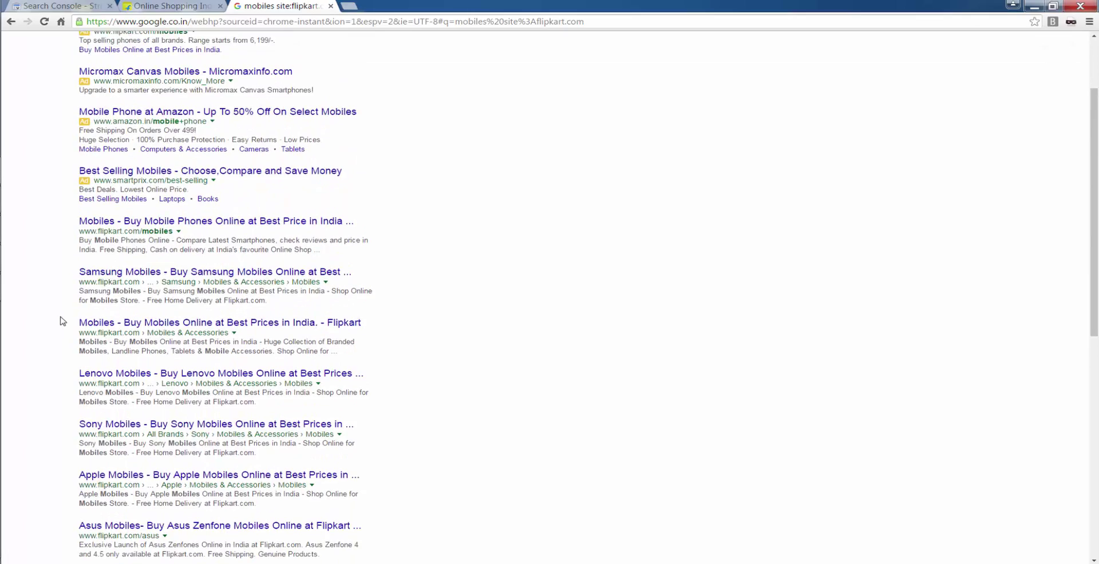
pyautogui.click(331, 7)
pyautogui.click(48, 6)
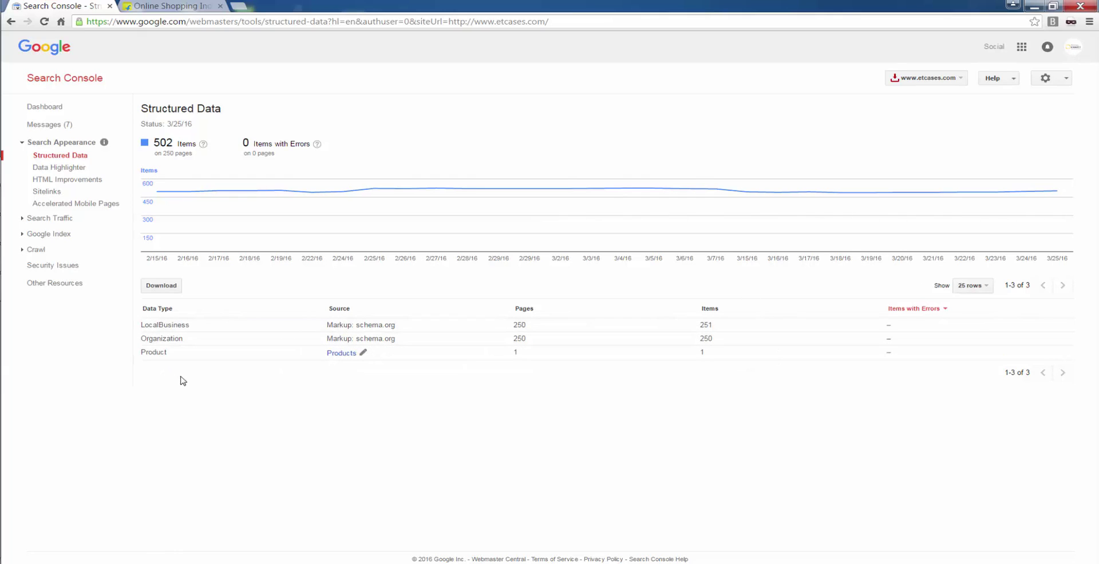
# Load the etcases website in the tab that holds the Flipkart site.
pyautogui.click(156, 5)
pyautogui.click(171, 21)
pyautogui.write('etcases')
pyautogui.press('Return')
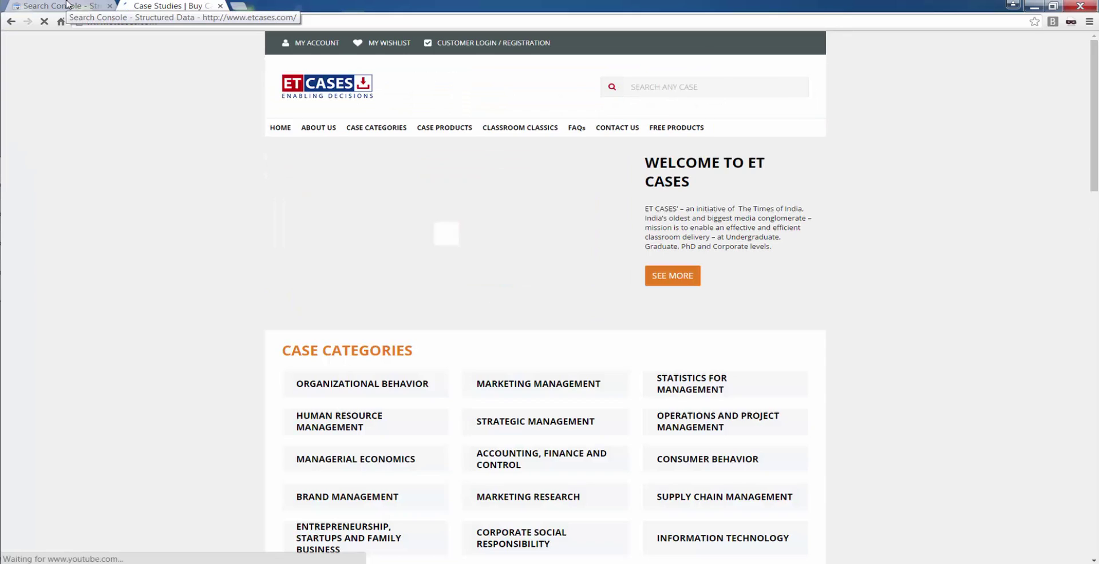
pyautogui.click(66, 5)
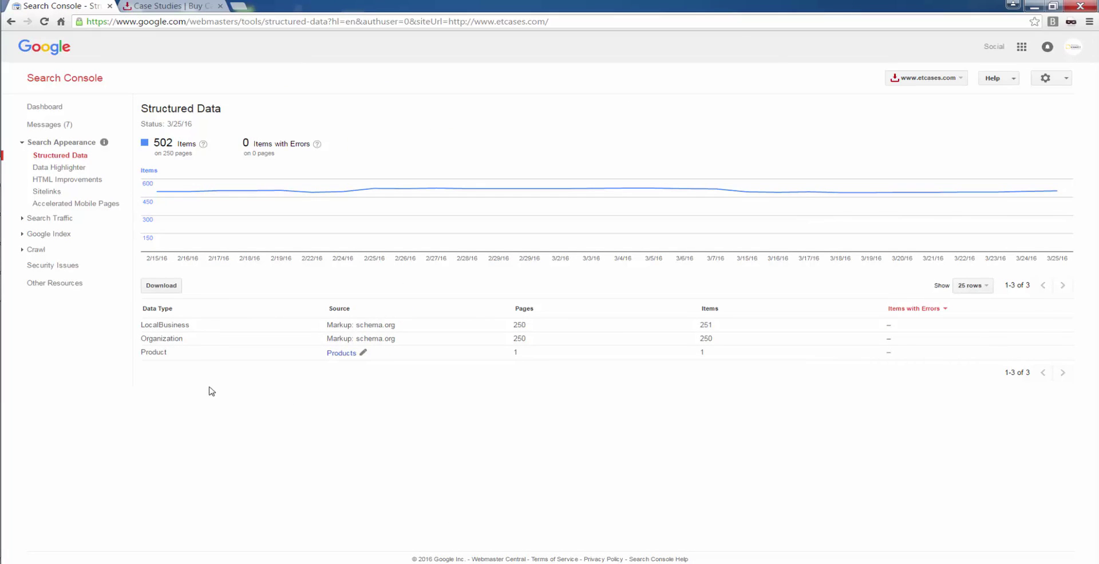
pyautogui.click(72, 167)
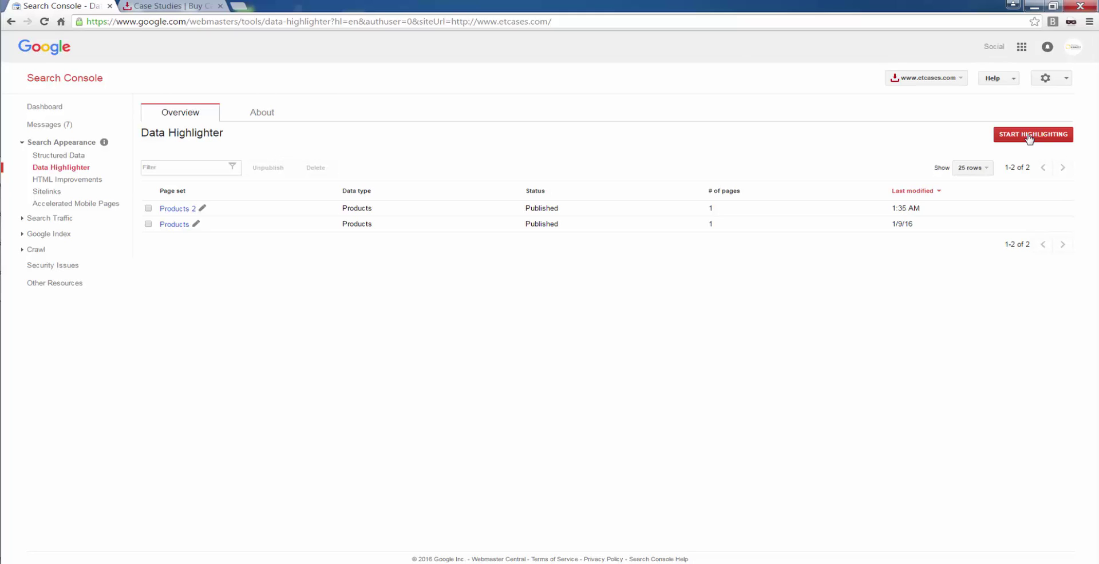
pyautogui.click(1028, 136)
# On the ET Cases site, open the Sai Kripa Wedding Planners case in the Marketing Research category and copy its URL.
pyautogui.click(159, 5)
pyautogui.scroll(-3, 447, 344)
pyautogui.click(511, 338)
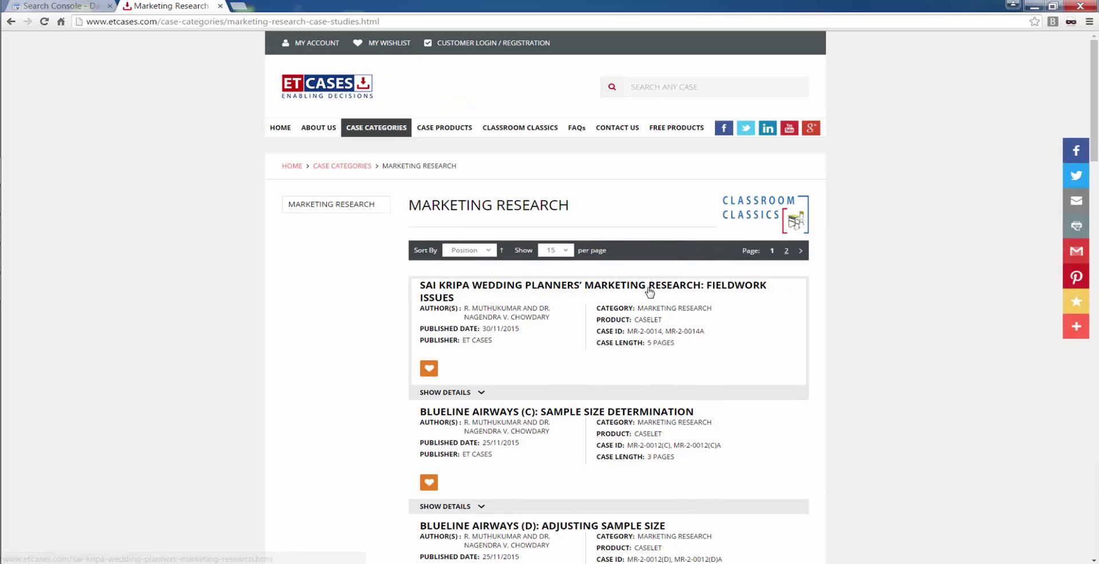
pyautogui.click(499, 282)
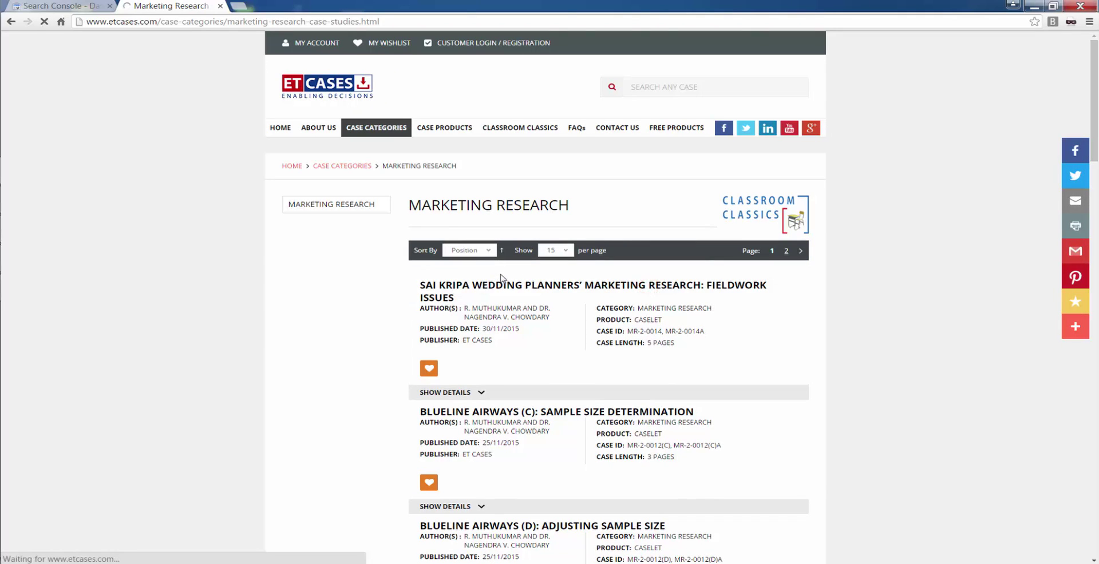
pyautogui.click(292, 22)
pyautogui.rightClick(292, 21)
pyautogui.click(326, 68)
# Submit the copied case URL to the Data Highlighter with information type Products and the Tag just this page option.
pyautogui.hotkey('ctrl', 'shift', 'Tab')
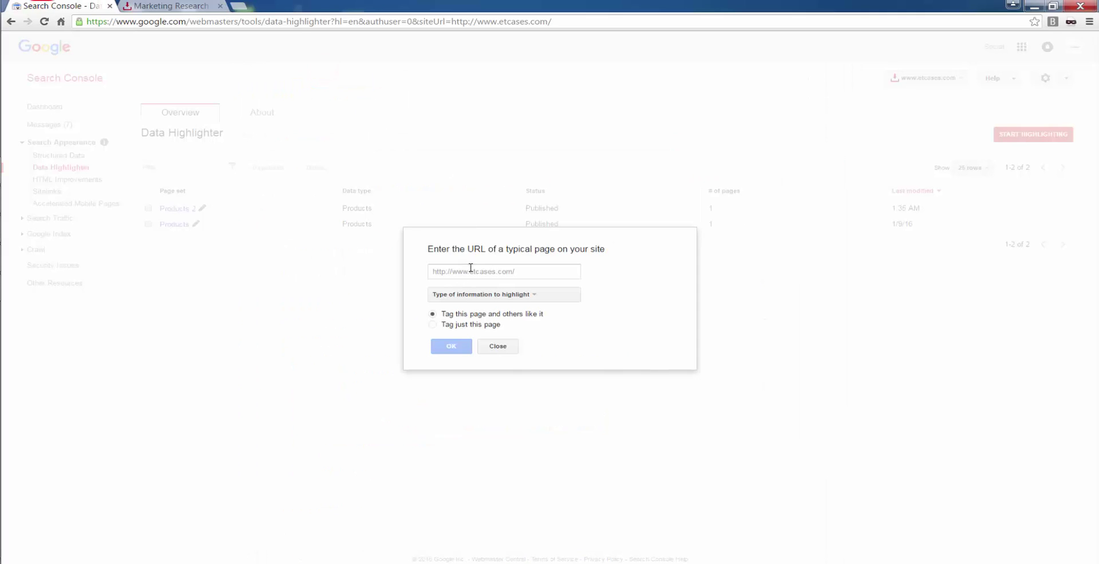
pyautogui.rightClick(471, 268)
pyautogui.click(503, 341)
pyautogui.click(515, 295)
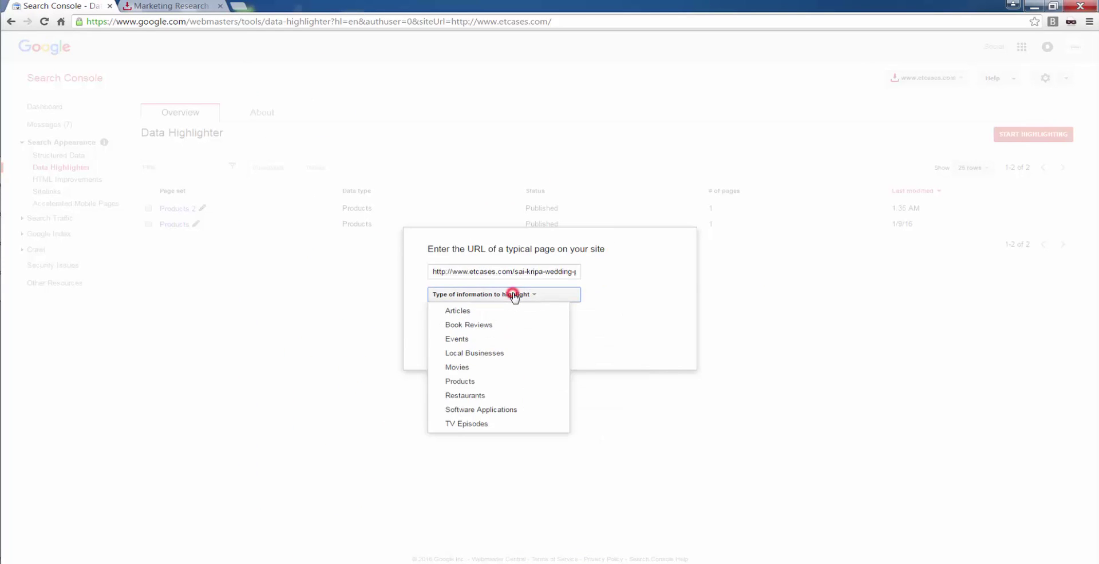
pyautogui.click(465, 384)
pyautogui.click(433, 324)
pyautogui.click(439, 346)
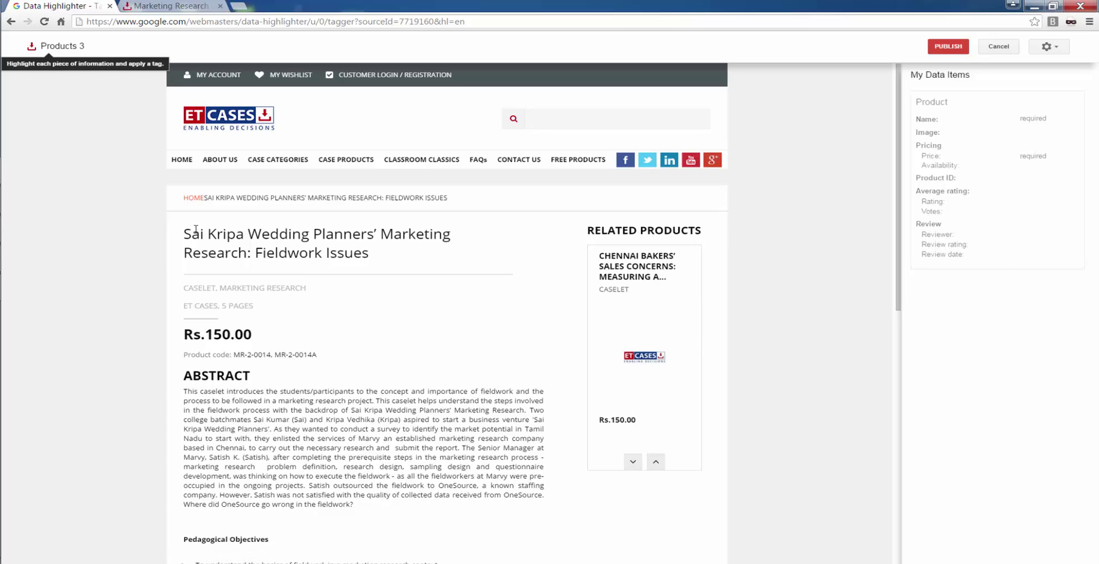
# Tag the Sai Kripa case title as the product Name and Rs.150.00 as its Price.
pyautogui.moveTo(185, 230)
pyautogui.mouseDown()
pyautogui.moveTo(245, 253)
pyautogui.moveTo(385, 257)
pyautogui.mouseUp()
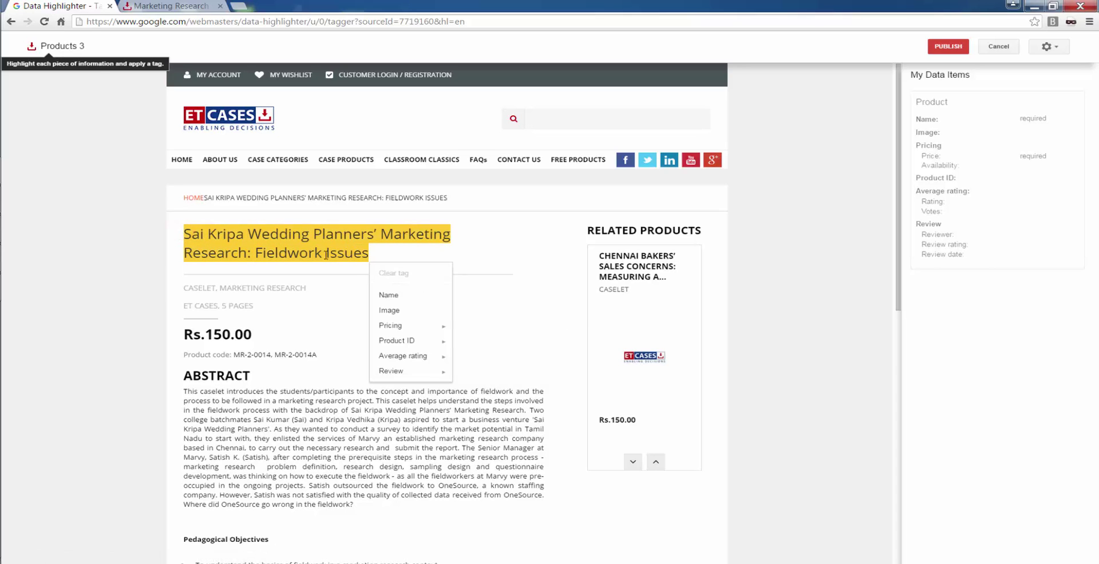
pyautogui.click(395, 302)
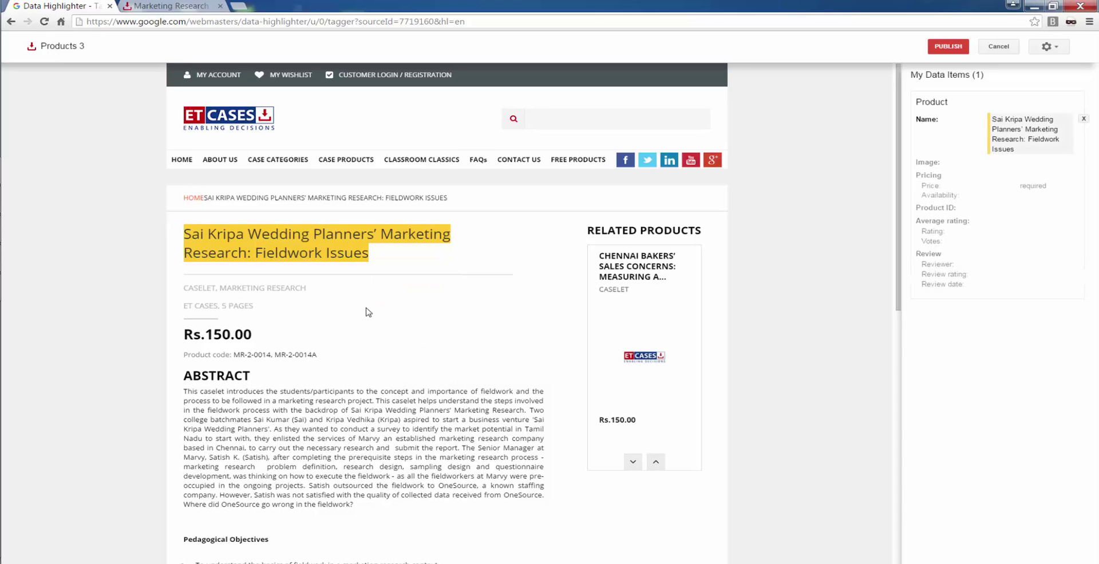
pyautogui.moveTo(183, 334); pyautogui.dragTo(252, 338)
pyautogui.moveTo(301, 413)
pyautogui.click(357, 416)
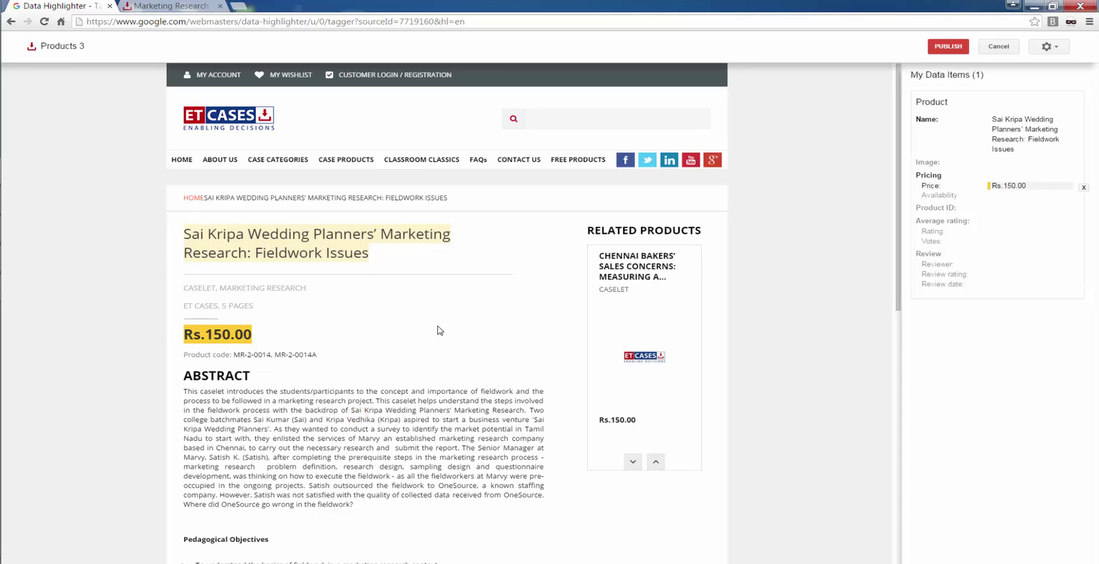
# Check the rest of the tagged case page, publish the page set, and highlight the notice about data availability.
pyautogui.scroll(-2, 439, 331)
pyautogui.scroll(-3, 438, 329)
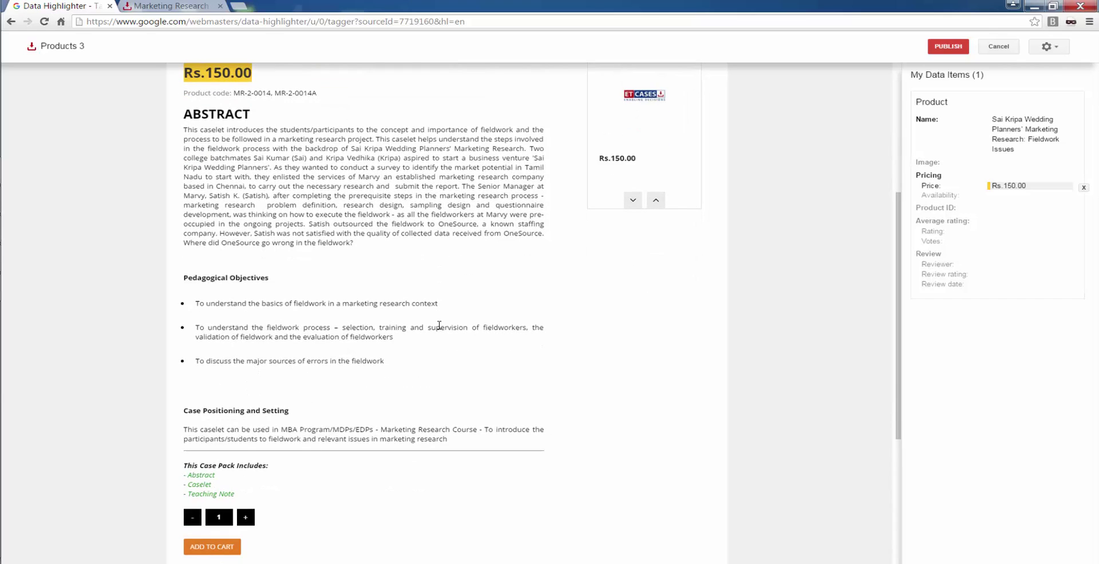
pyautogui.scroll(3, 439, 325)
pyautogui.scroll(2, 438, 324)
pyautogui.click(958, 48)
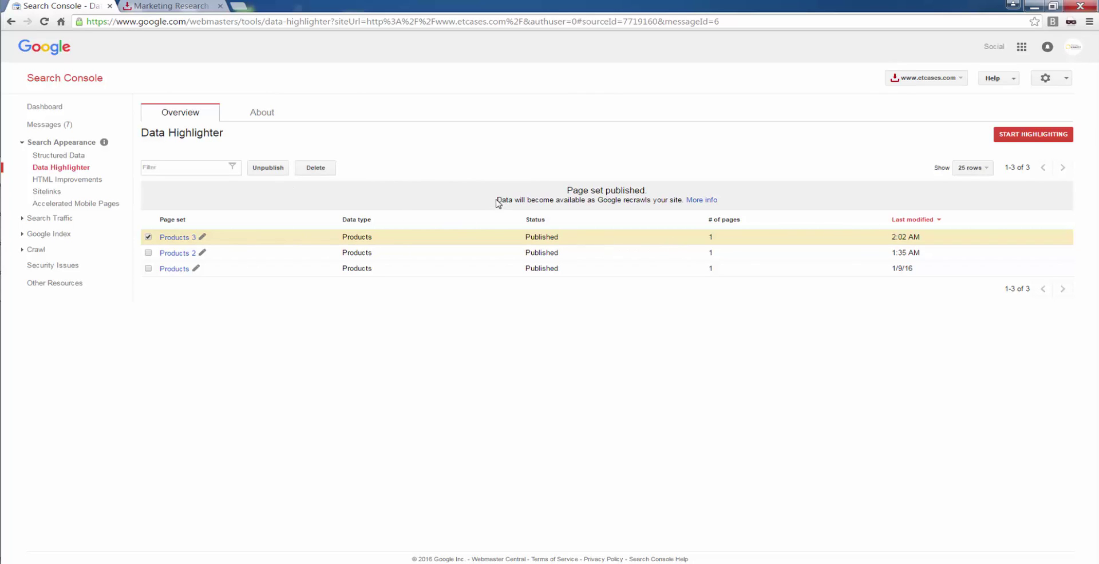
pyautogui.moveTo(498, 199); pyautogui.dragTo(725, 204)
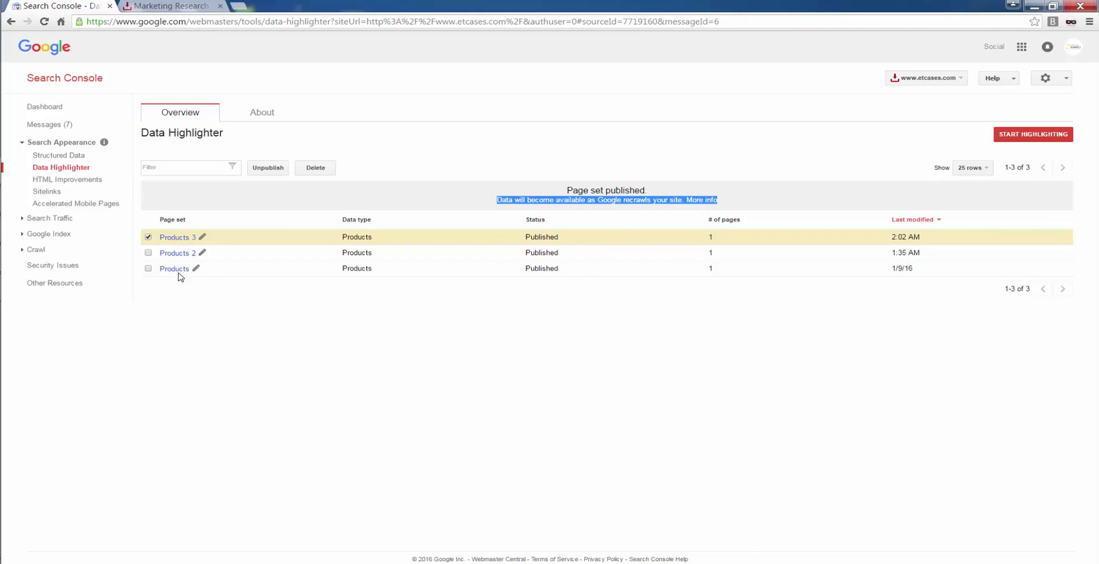
pyautogui.click(59, 181)
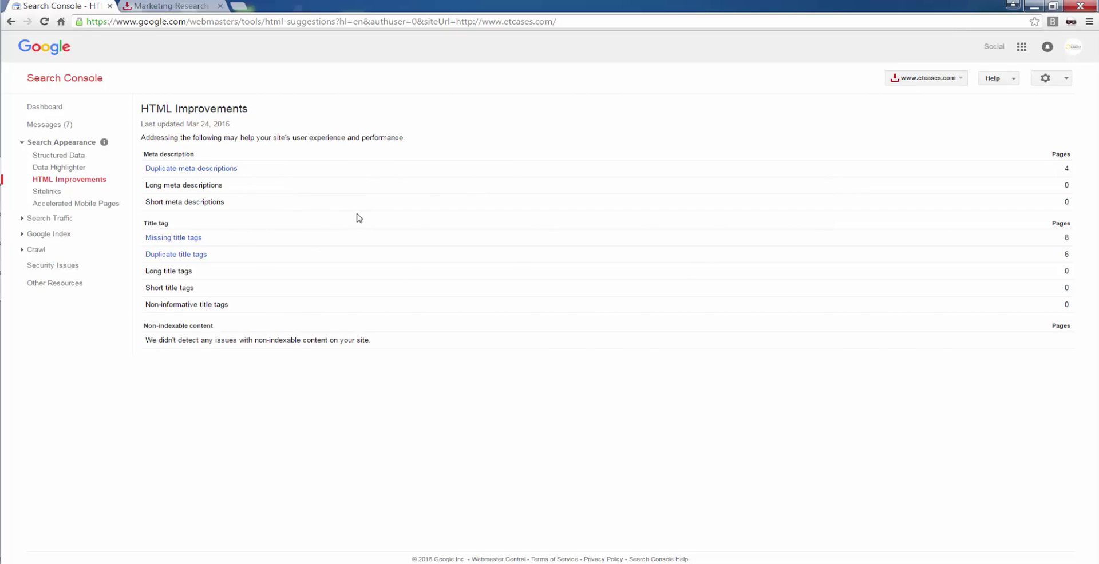
pyautogui.click(45, 193)
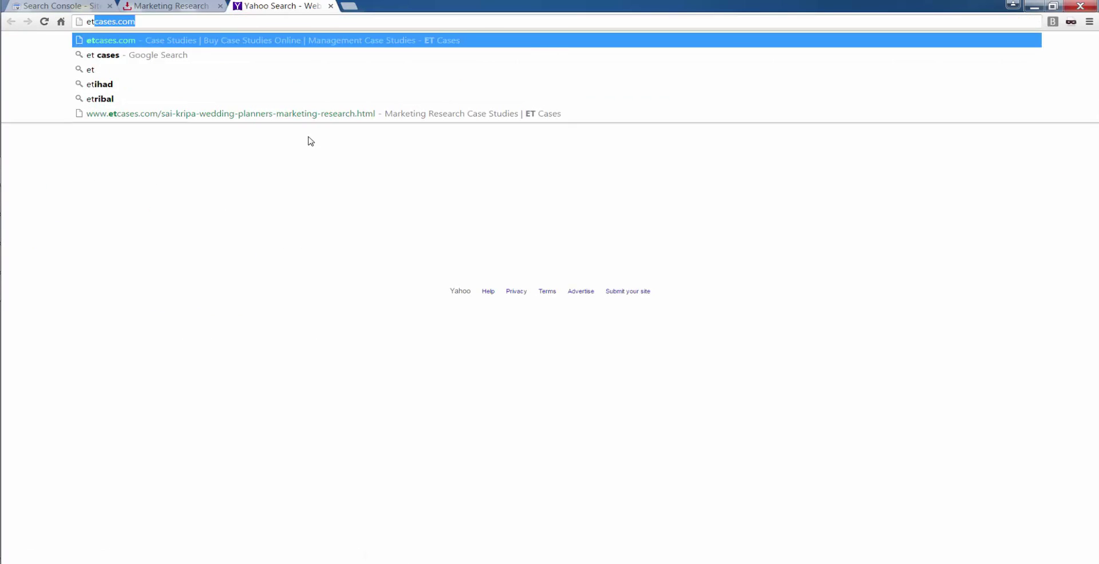
# Search Google for et cases in a new tab and compare its sitelinks with the demotions on the Sitelinks page.
pyautogui.write('ses')
pyautogui.press('Return')
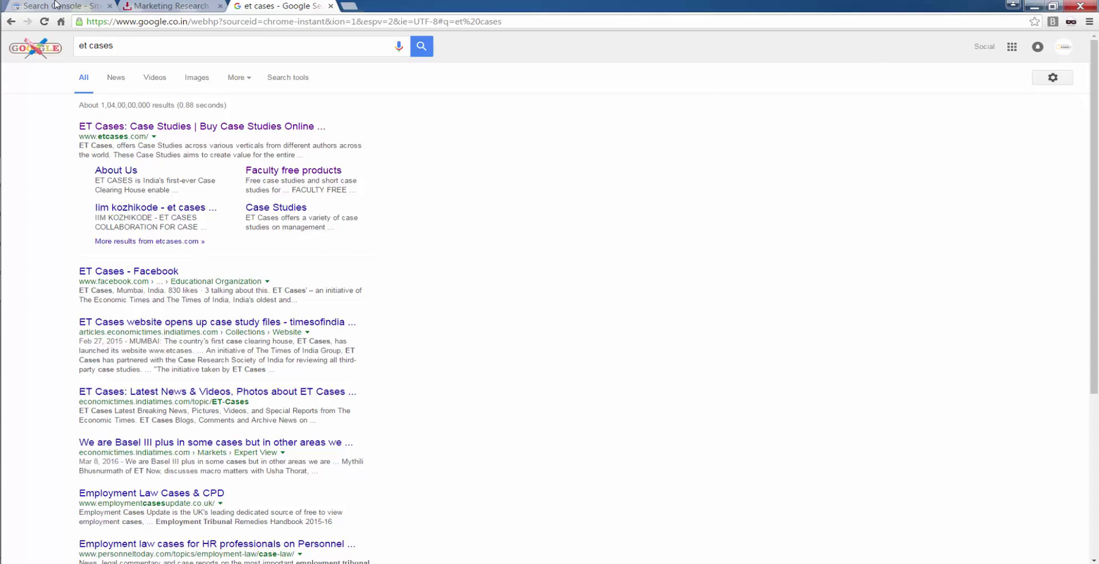
pyautogui.click(55, 5)
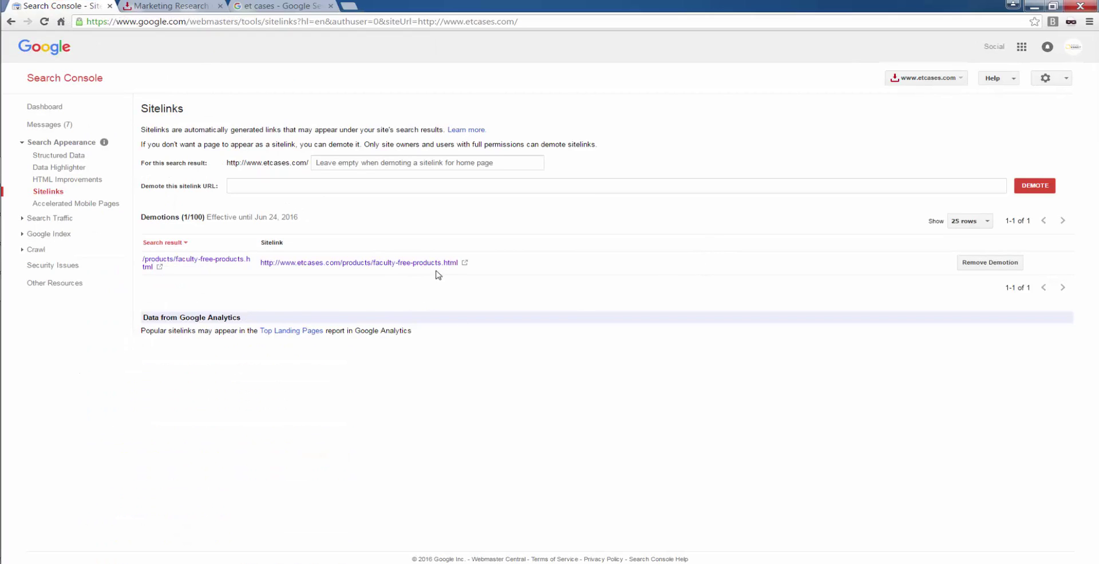
pyautogui.click(249, 4)
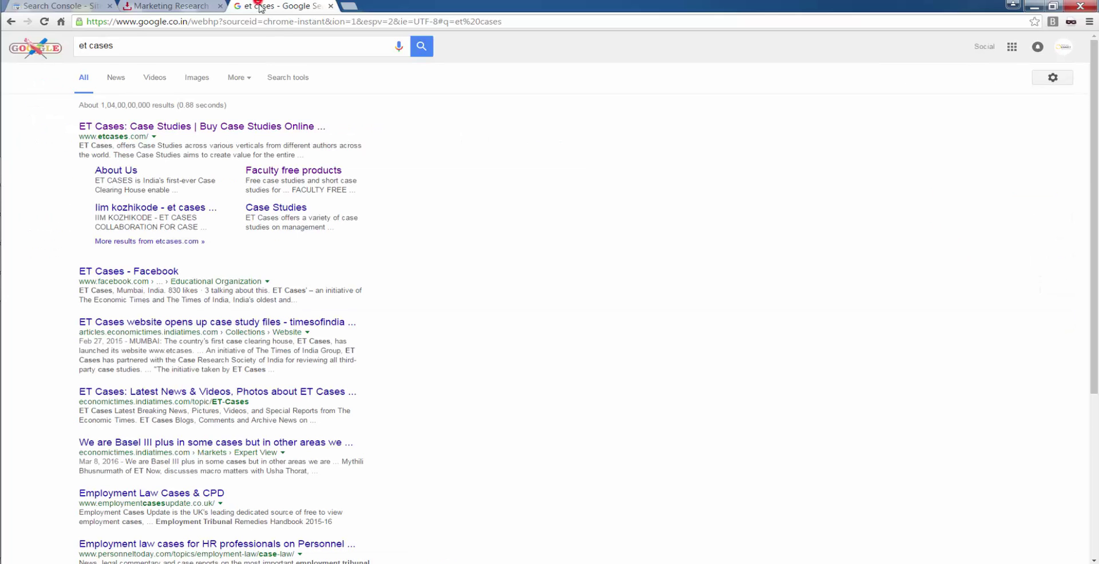
pyautogui.click(79, 6)
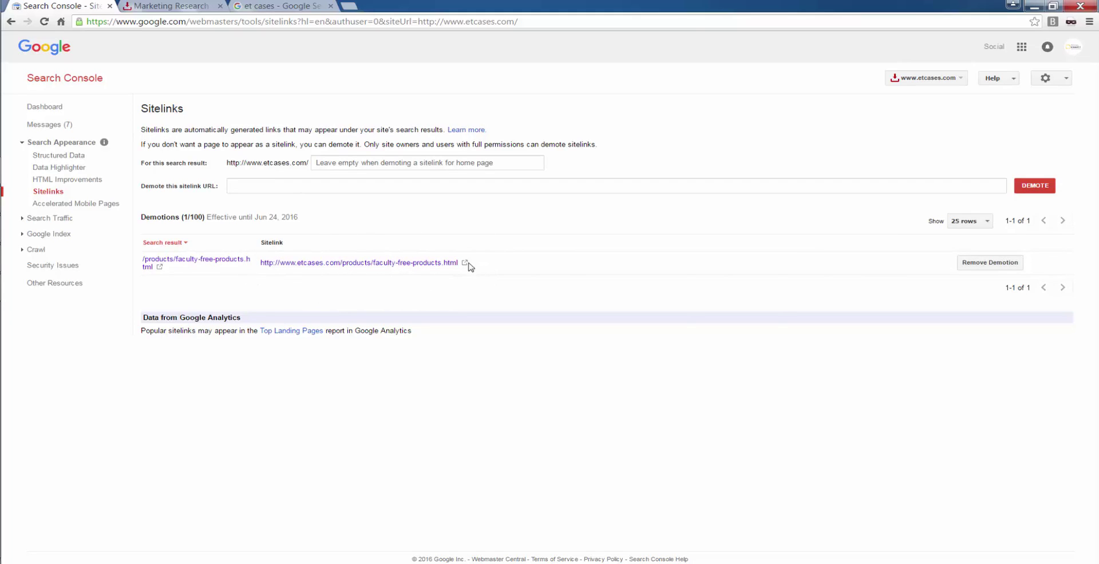
# Review the Accelerated Mobile Pages report and open Search Analytics under Search Traffic.
pyautogui.click(69, 205)
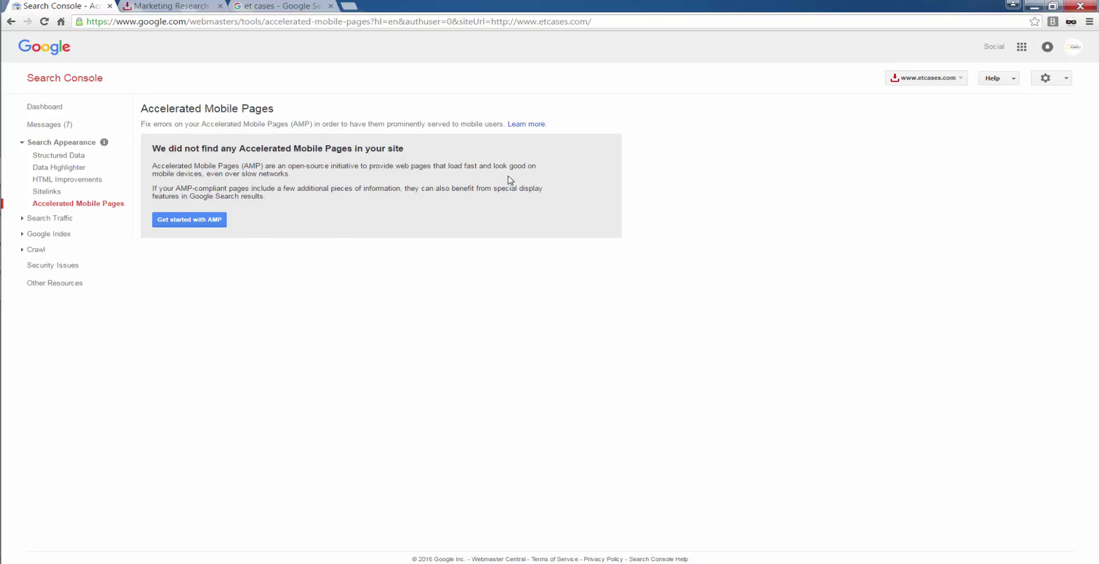
pyautogui.click(22, 142)
pyautogui.click(22, 158)
pyautogui.click(69, 171)
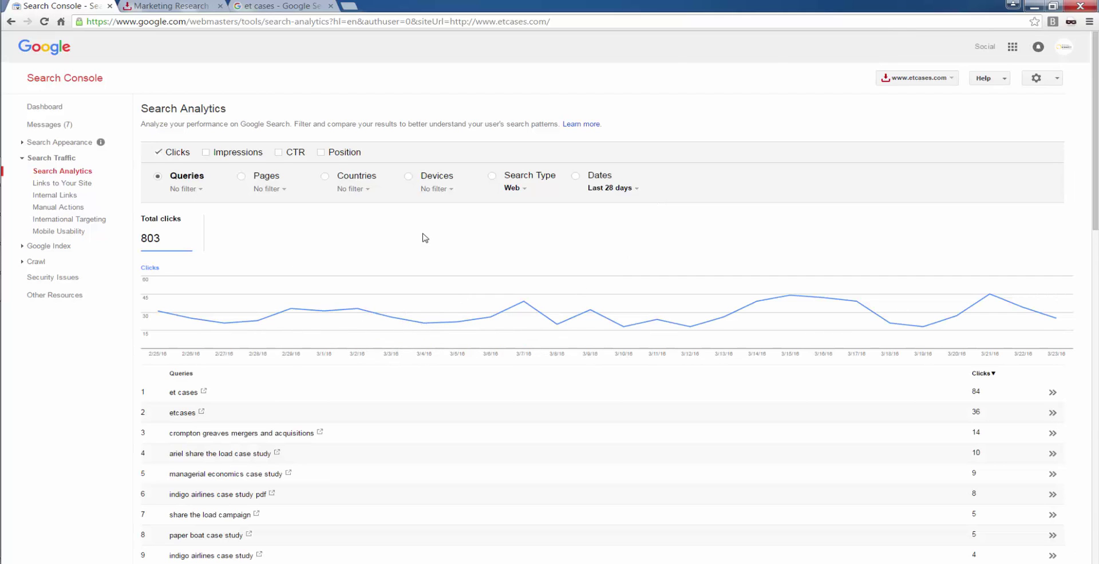
# Add the Impressions, CTR and Position metrics to the Search Analytics report.
pyautogui.click(206, 152)
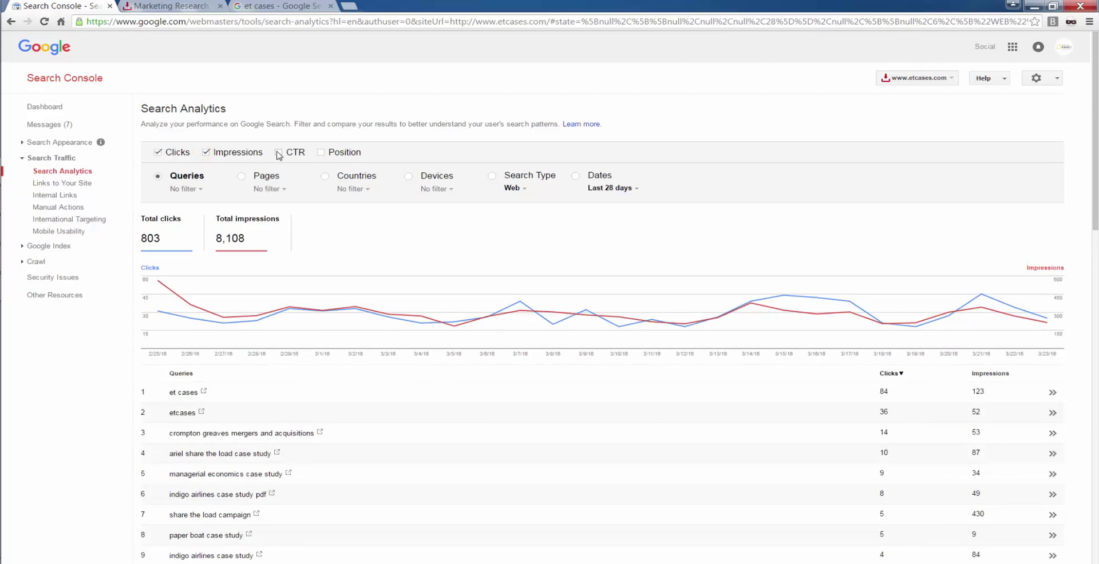
pyautogui.click(278, 153)
pyautogui.click(322, 153)
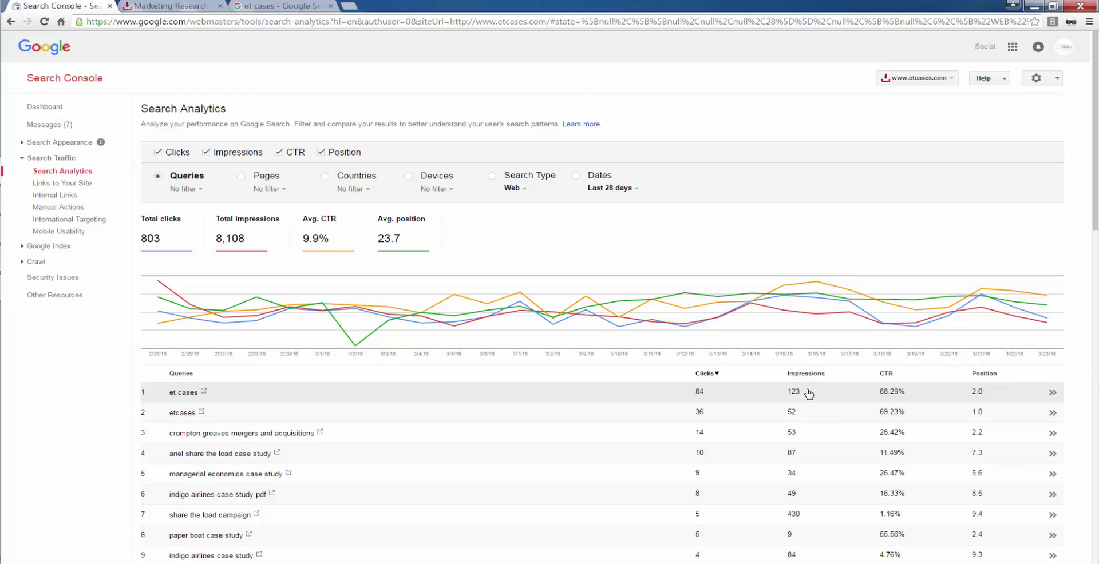
# Examine the Search Analytics data grouped by Pages, Countries, Devices and Search Type in turn.
pyautogui.click(241, 177)
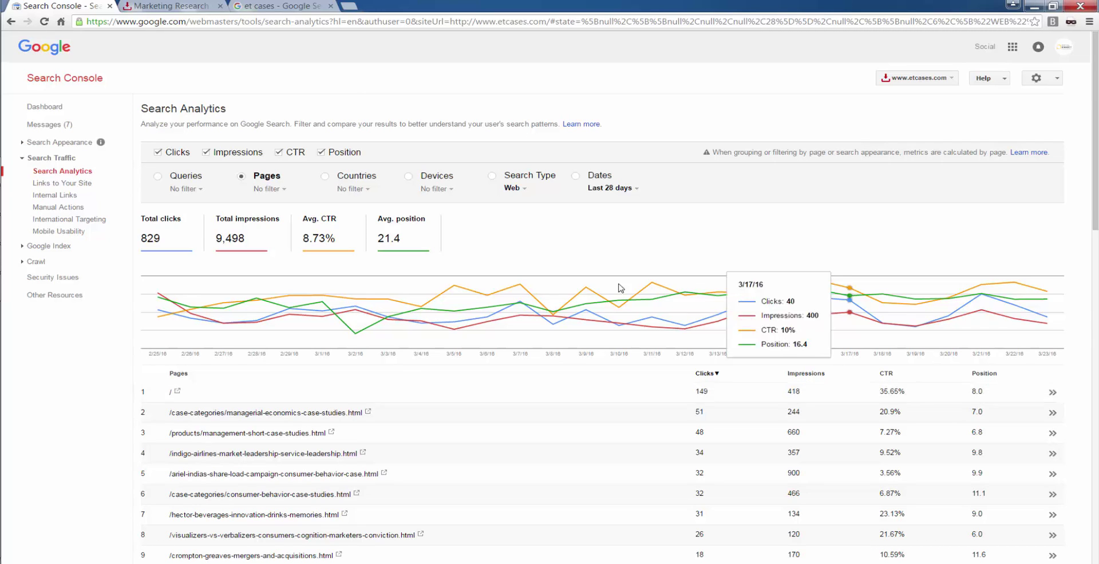
pyautogui.click(325, 176)
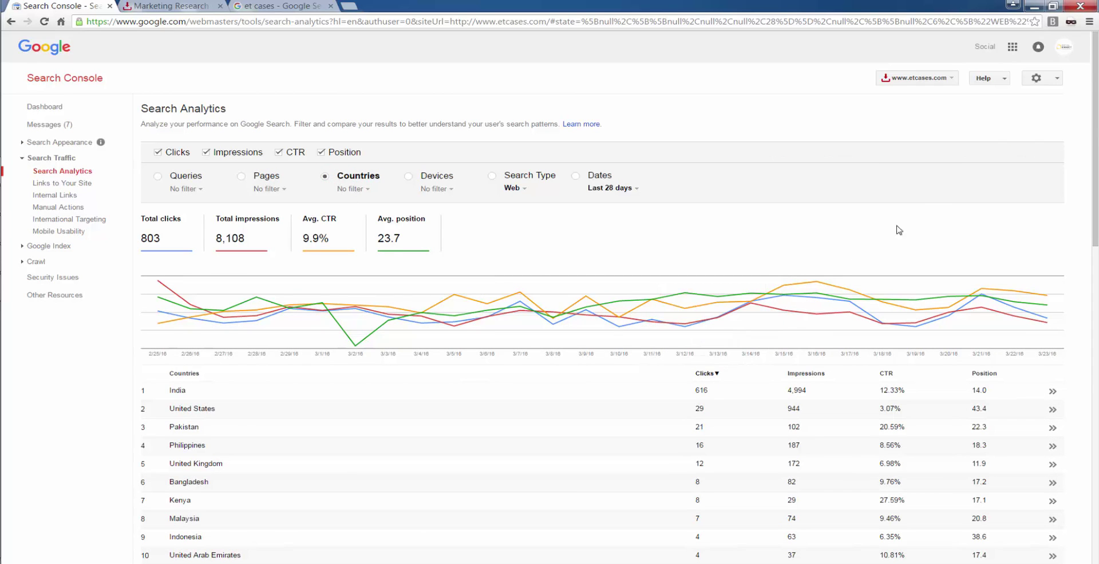
pyautogui.click(410, 176)
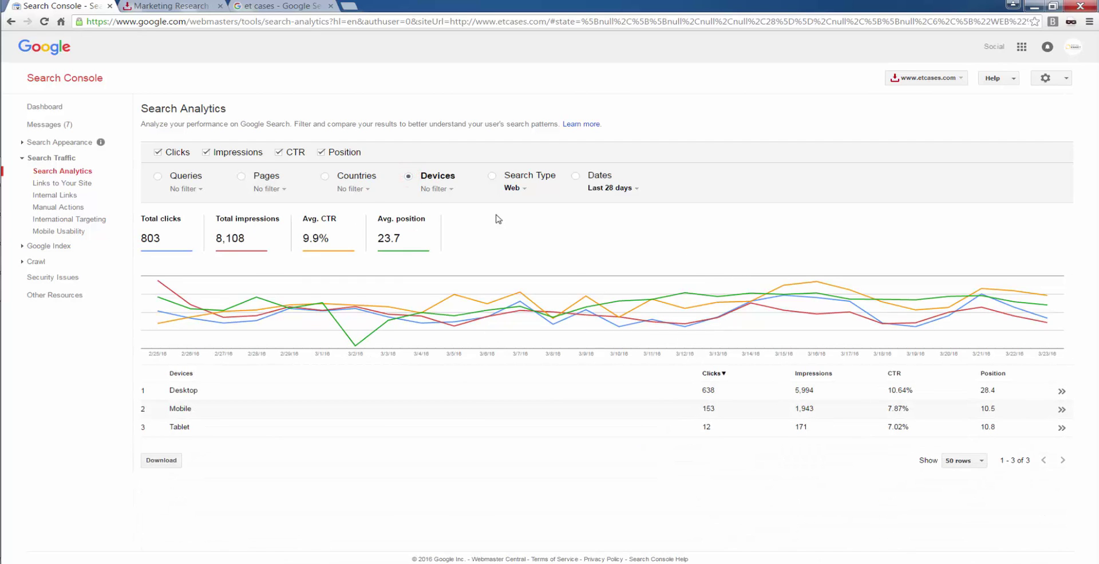
pyautogui.click(491, 177)
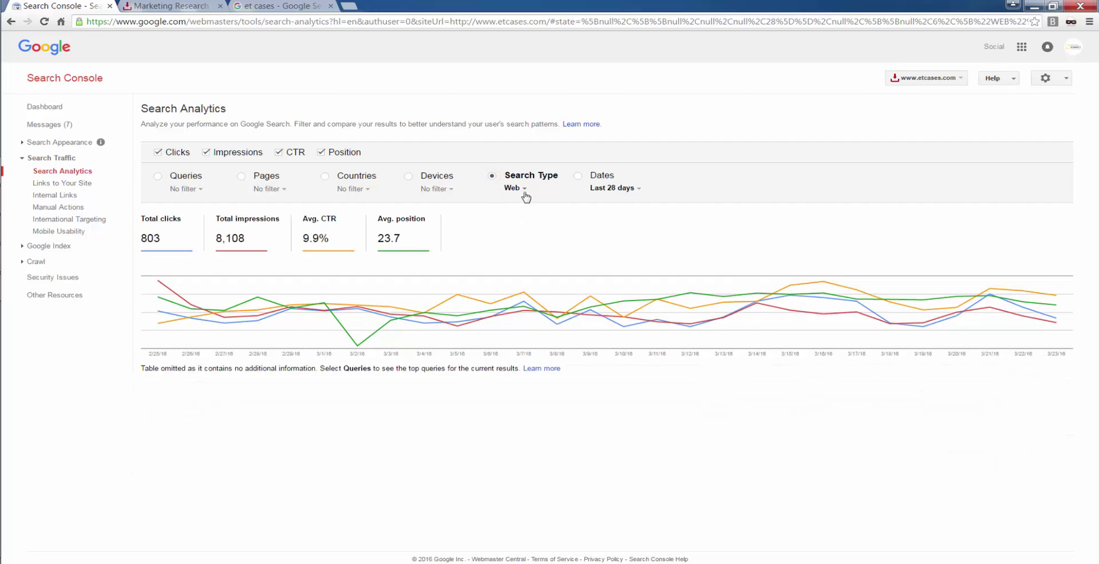
# Examine the Search Type filter options, then group Search Analytics by Dates and view its date range options.
pyautogui.click(523, 189)
pyautogui.moveTo(530, 205)
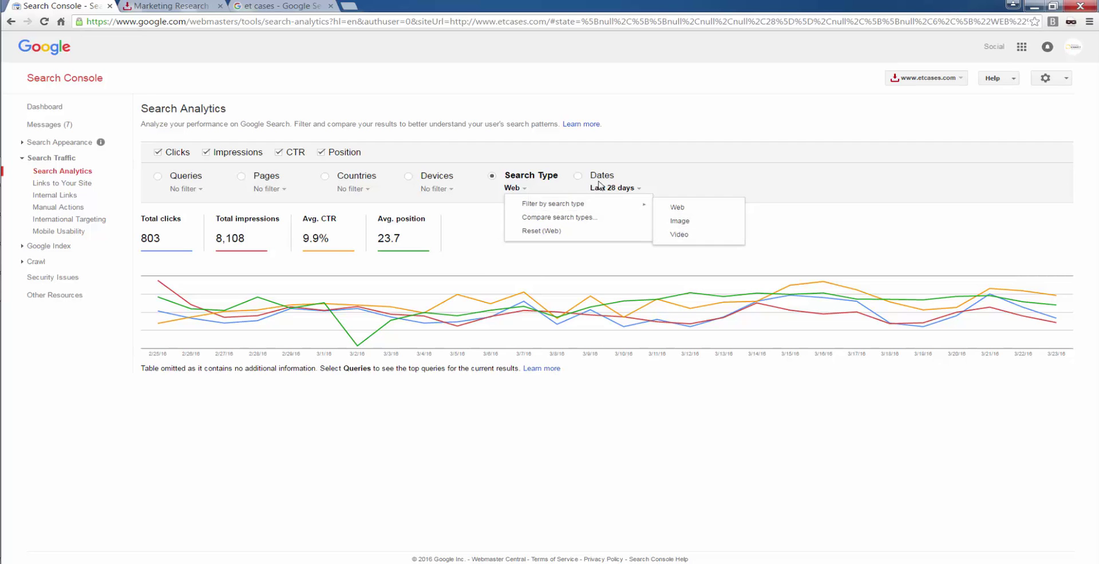
pyautogui.click(578, 176)
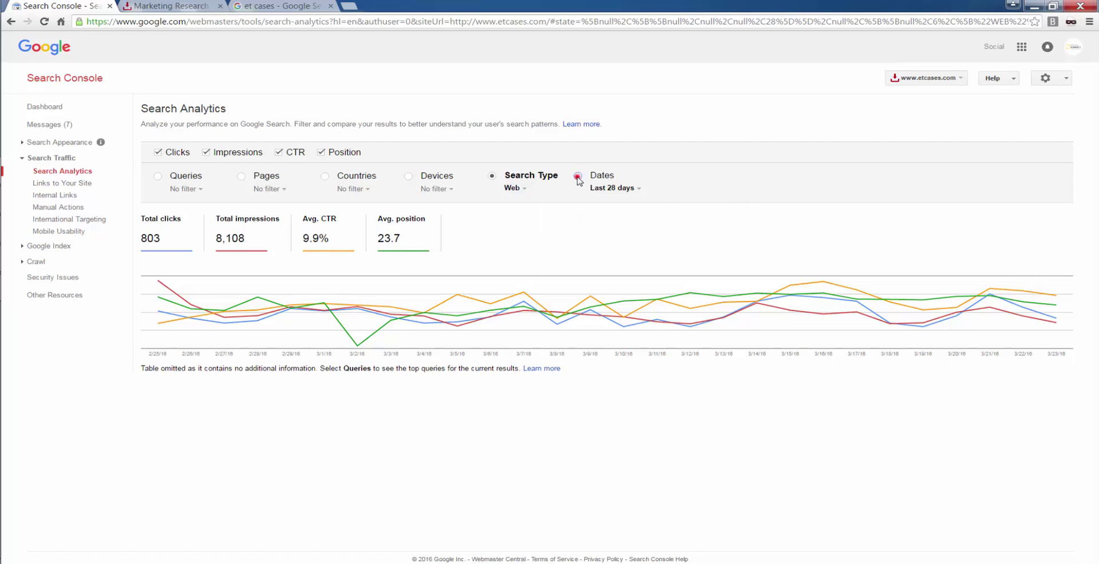
pyautogui.click(606, 191)
pyautogui.moveTo(620, 209)
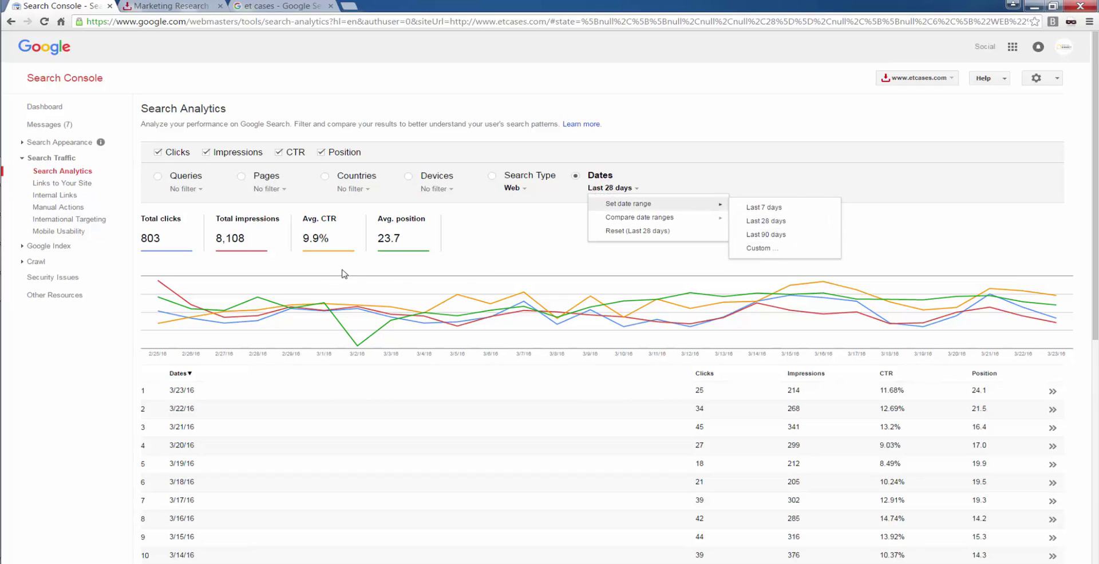
# Open the Links to Your Site report and examine the full list of domains that link to the site.
pyautogui.click(63, 183)
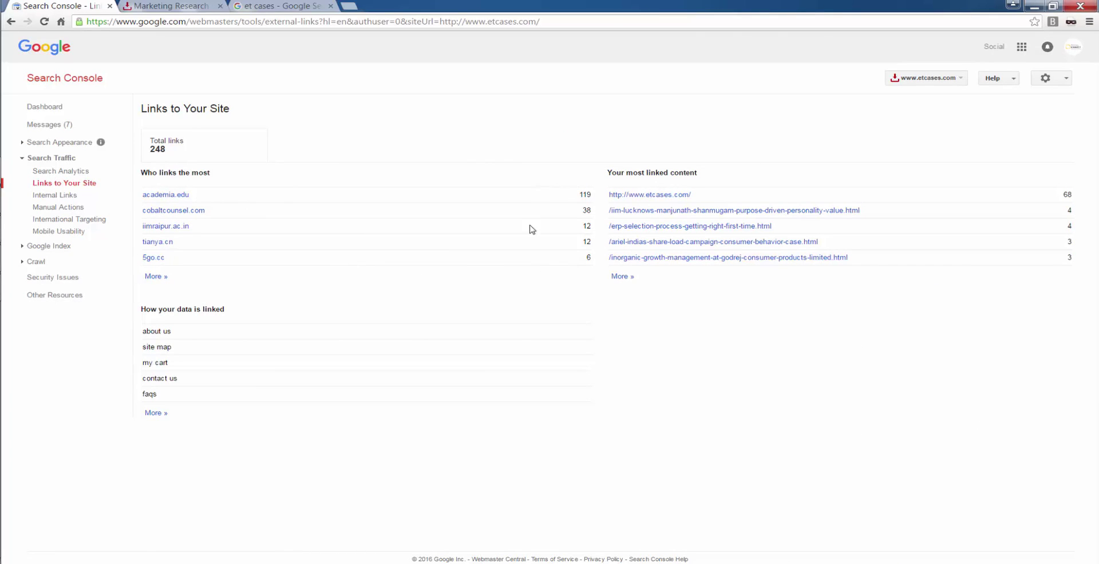
pyautogui.click(154, 277)
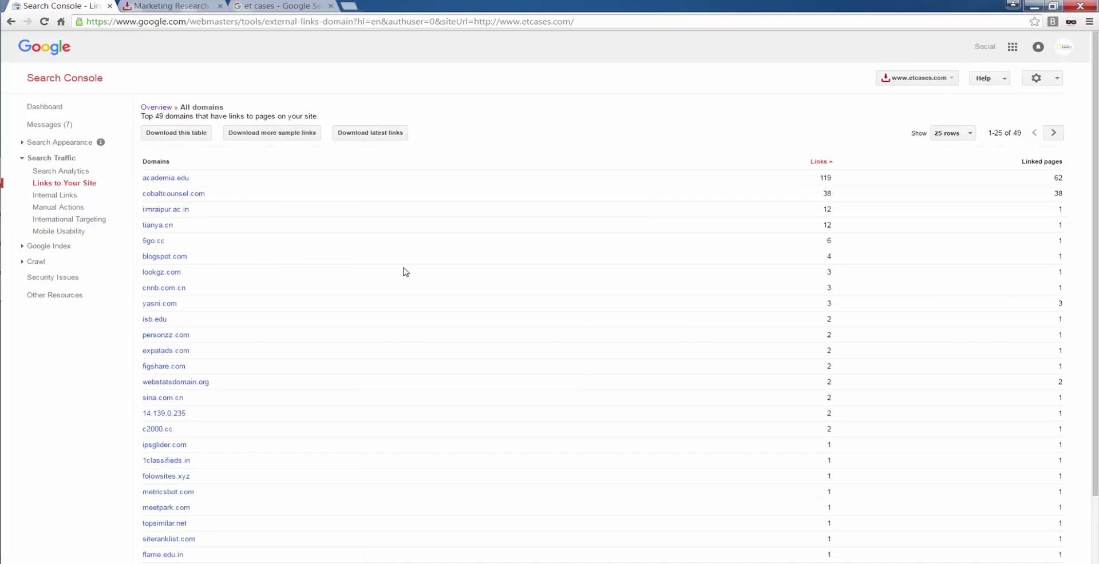
pyautogui.doubleClick(1015, 133)
pyautogui.moveTo(184, 201)
# Open the Internal Links report and compare it with the navigation on the live site's About Us and Case Categories pages.
pyautogui.click(61, 195)
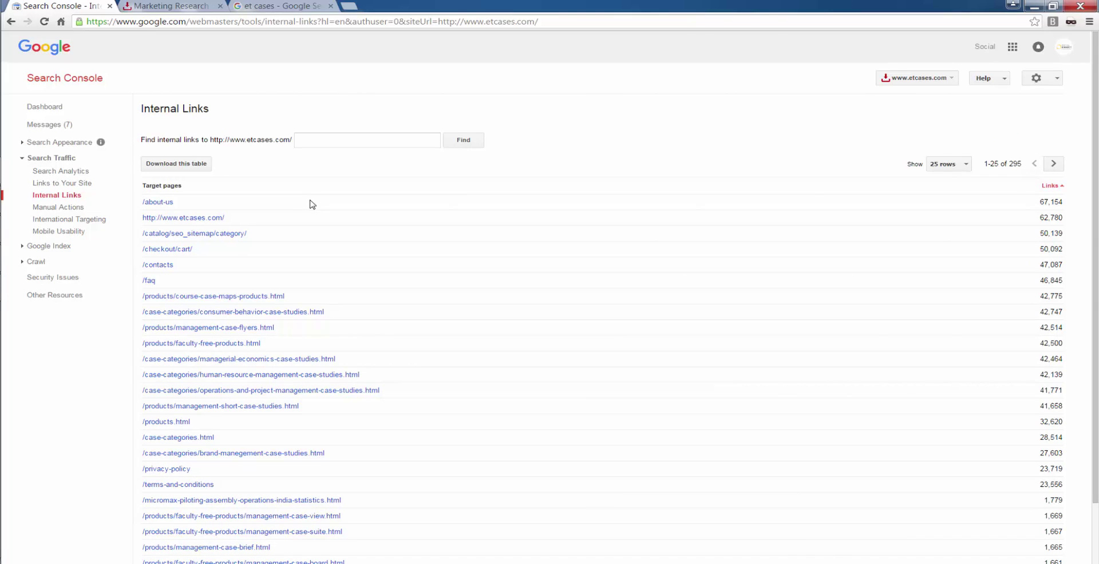
pyautogui.click(279, 7)
pyautogui.click(198, 127)
pyautogui.click(220, 7)
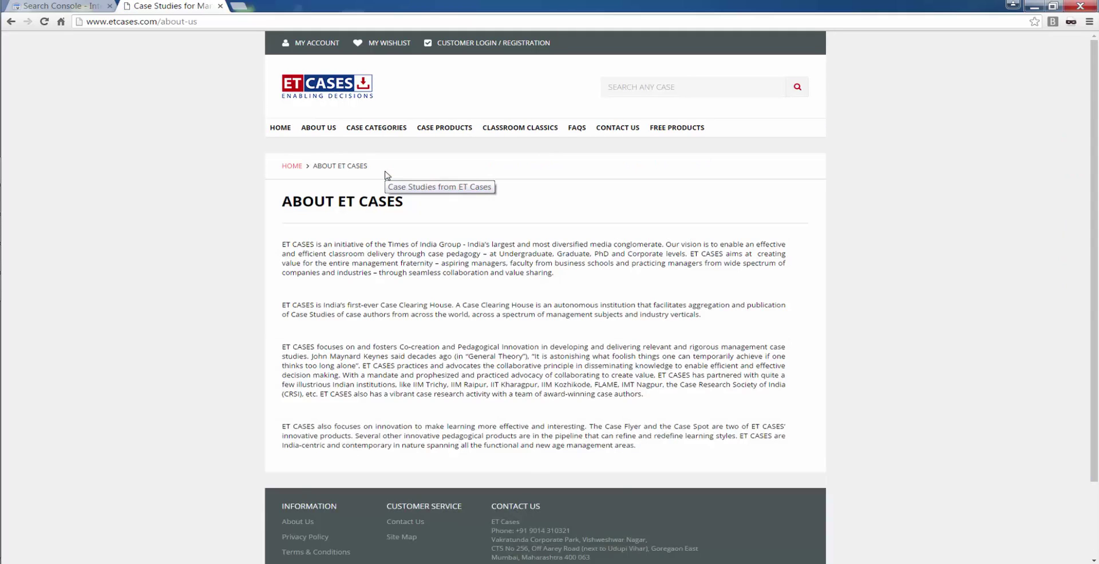
pyautogui.scroll(-3, 386, 229)
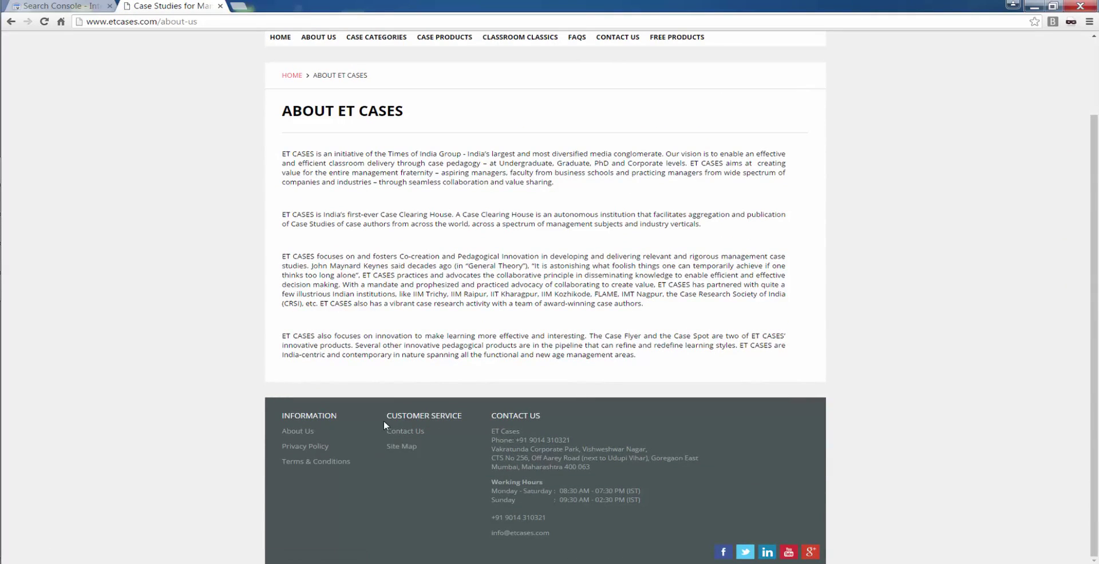
pyautogui.scroll(2, 383, 420)
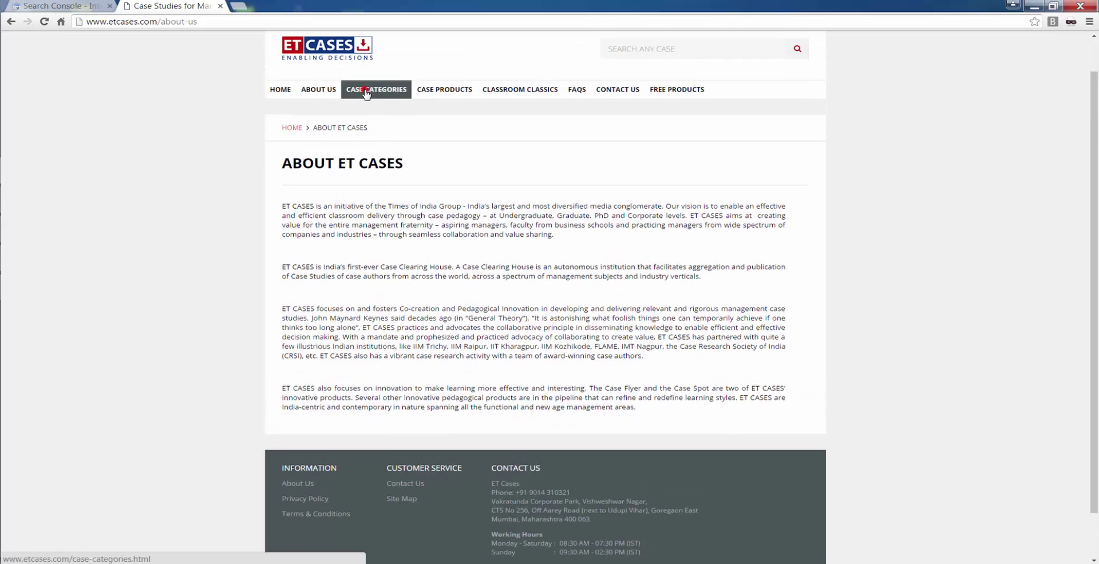
pyautogui.click(364, 91)
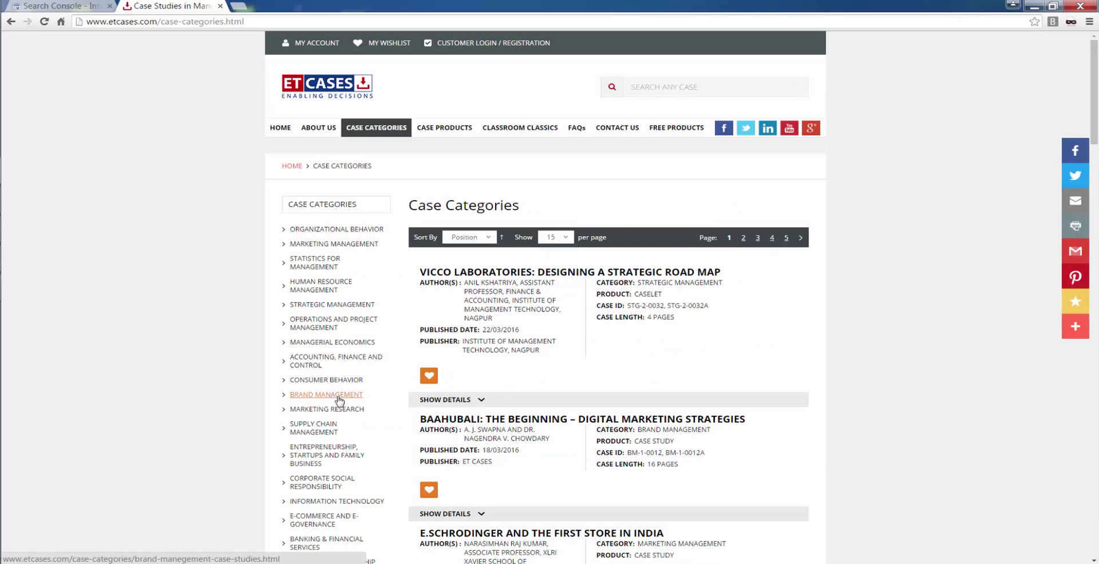
pyautogui.hotkey('ctrl', 'shift', 'Tab')
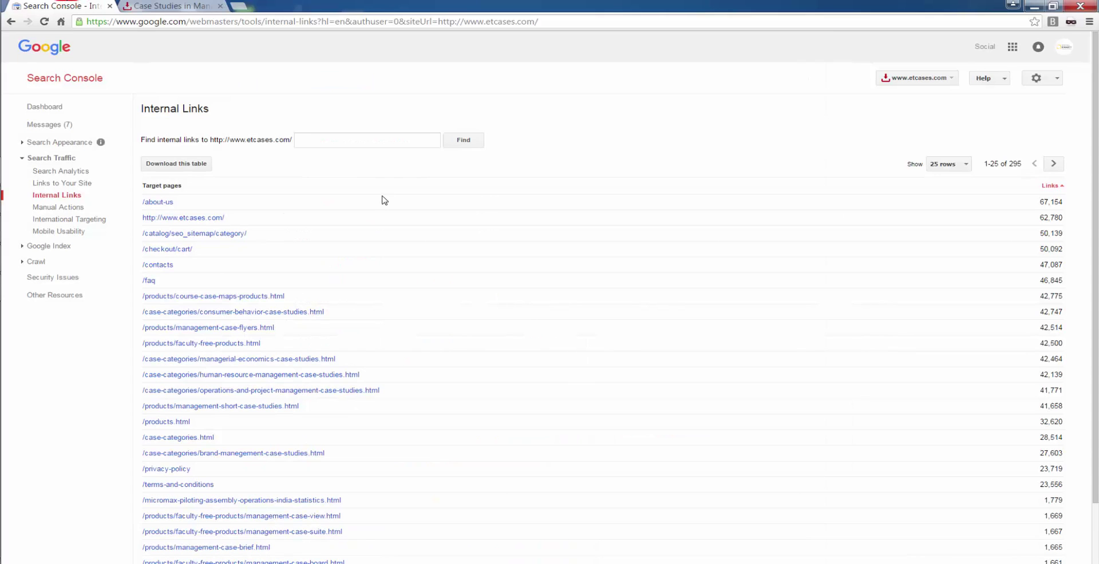
# Review the Mobile Usability report under Search Traffic and open Crawl Errors under Crawl.
pyautogui.click(74, 230)
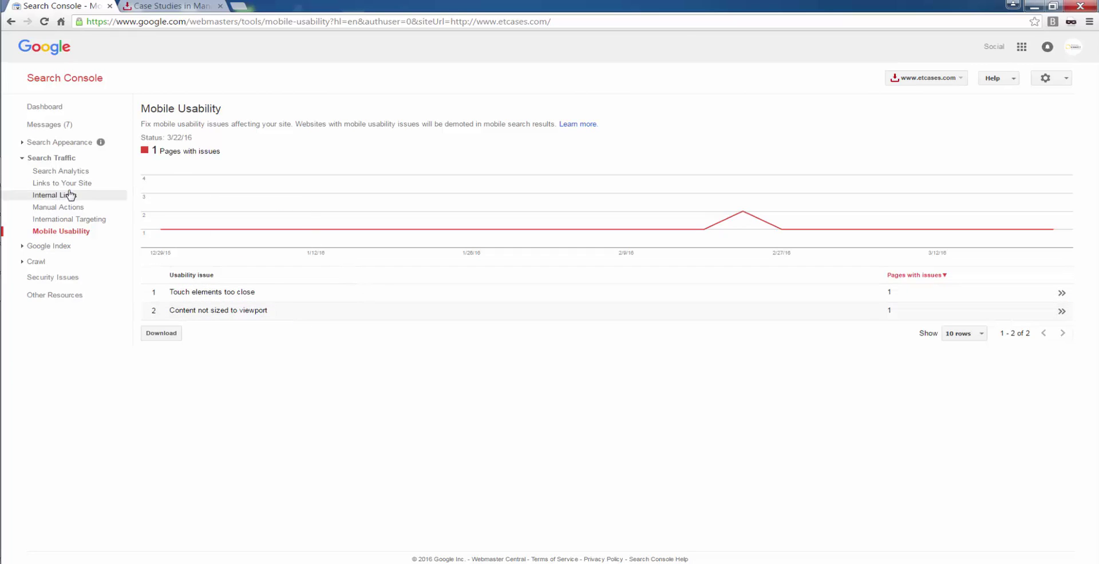
pyautogui.click(24, 160)
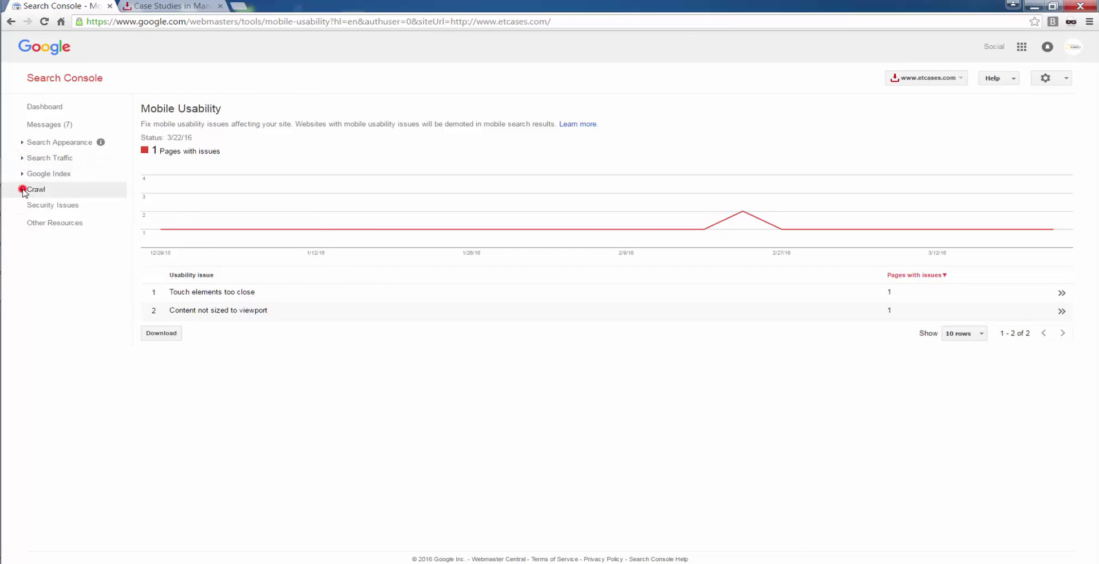
pyautogui.click(23, 190)
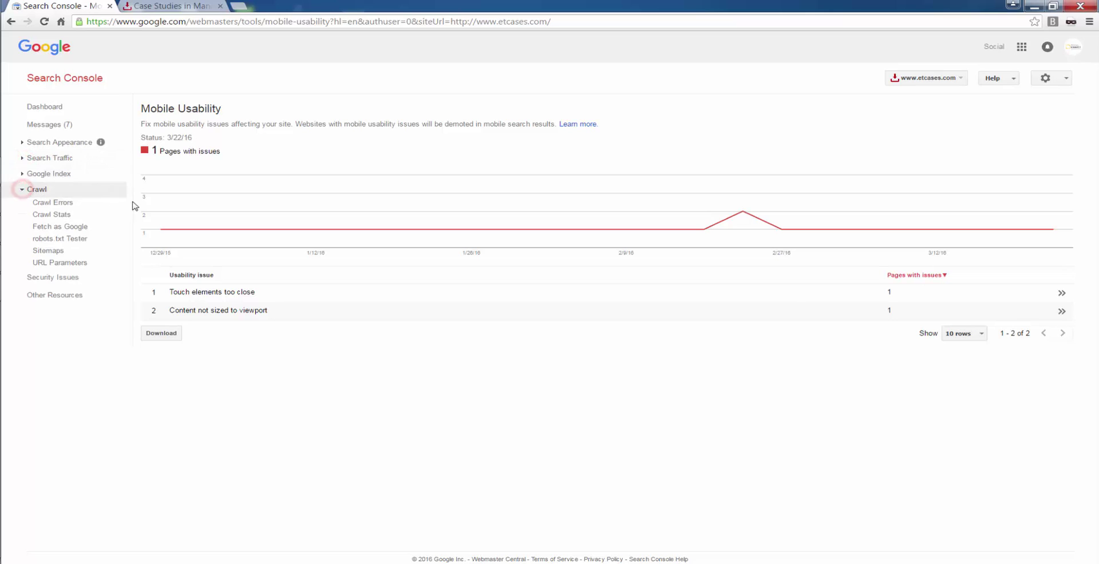
pyautogui.click(68, 203)
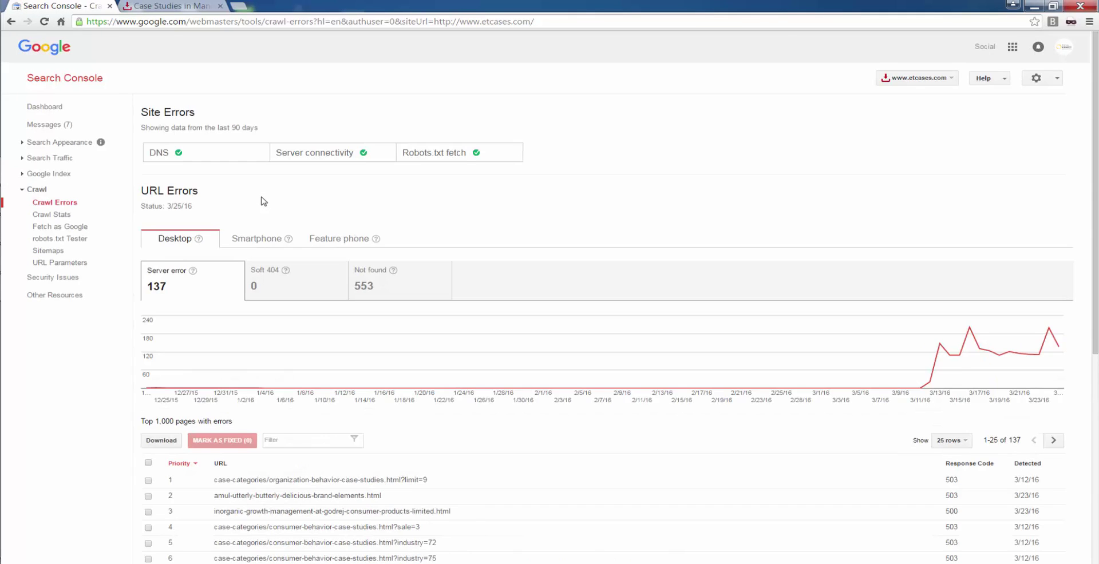
# Compare the URL errors in the Crawl Errors report for Desktop, Smartphone and Feature phone.
pyautogui.scroll(-2, 264, 201)
pyautogui.scroll(-5, 264, 201)
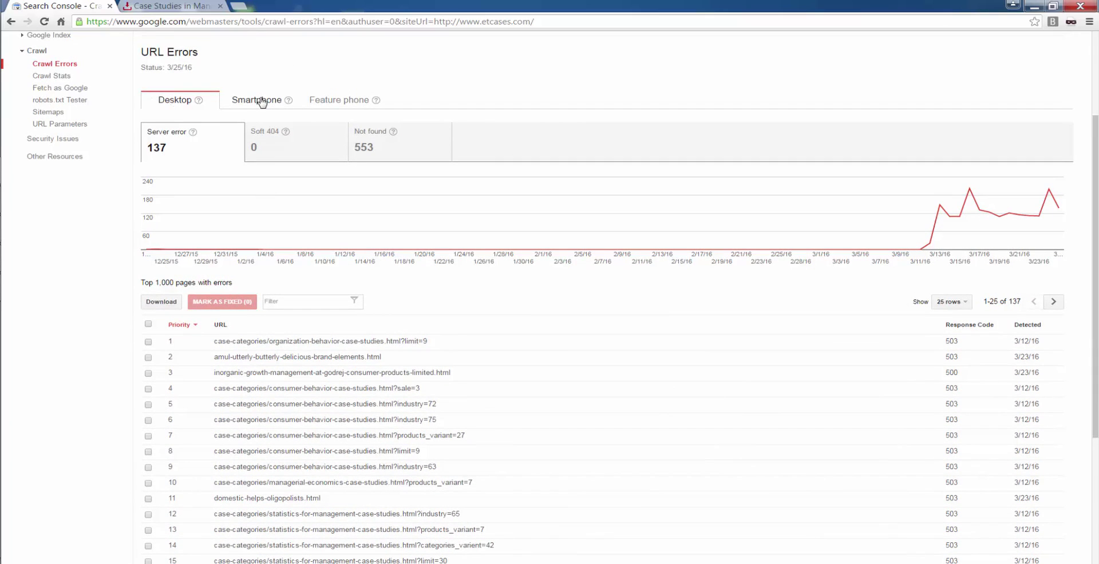
pyautogui.click(258, 101)
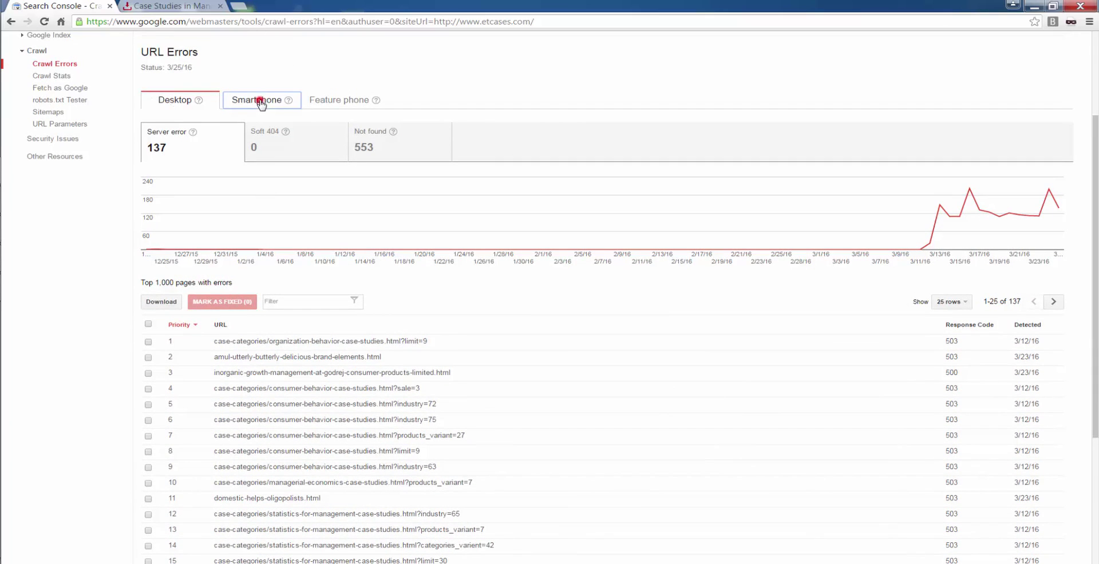
pyautogui.click(338, 102)
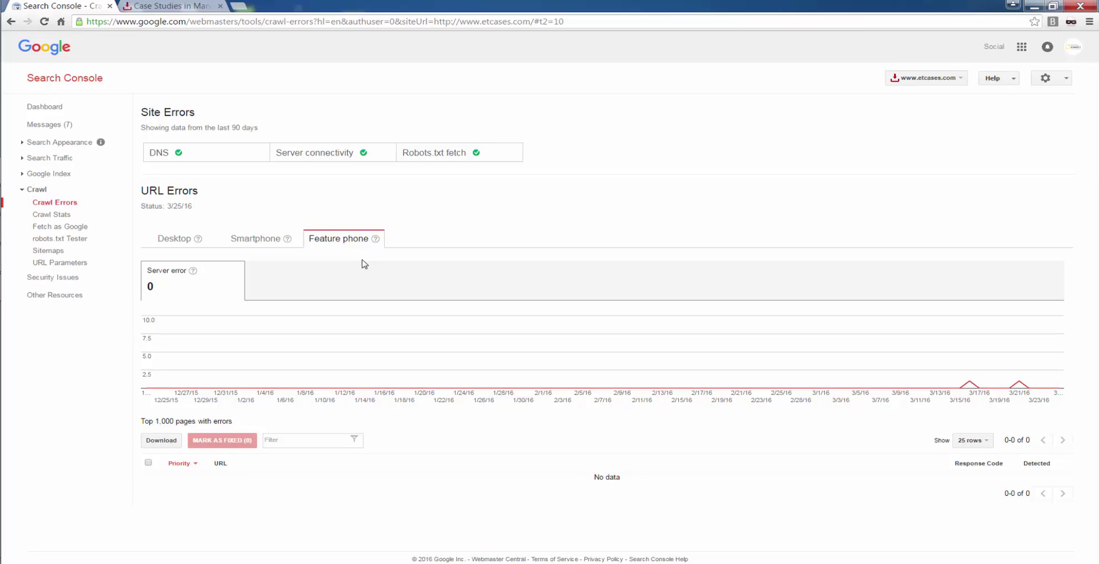
pyautogui.click(266, 240)
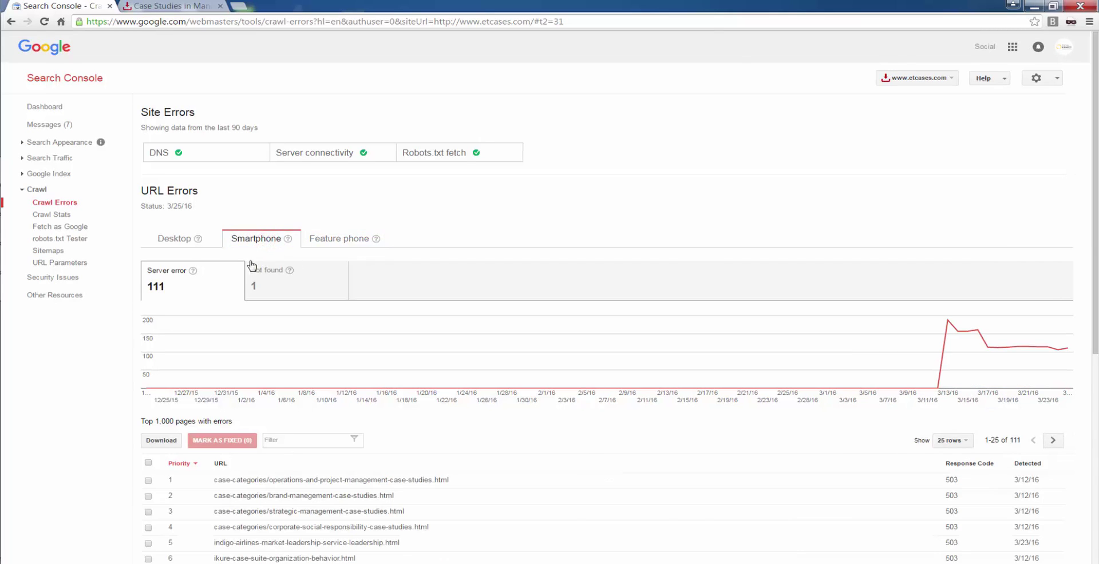
pyautogui.click(171, 239)
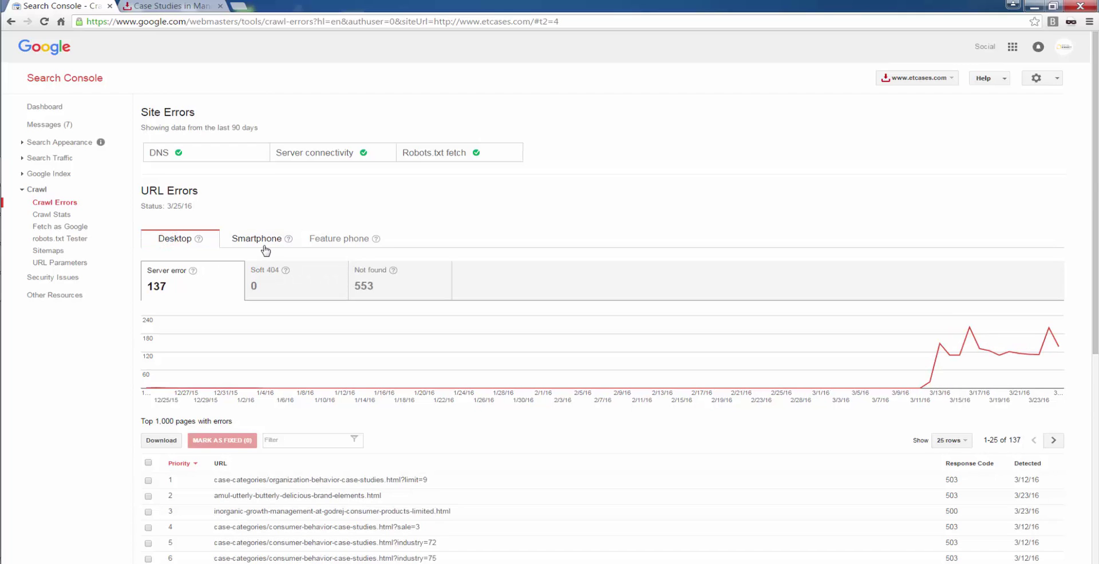
# Review the Crawl Stats report and open Fetch as Google.
pyautogui.click(53, 215)
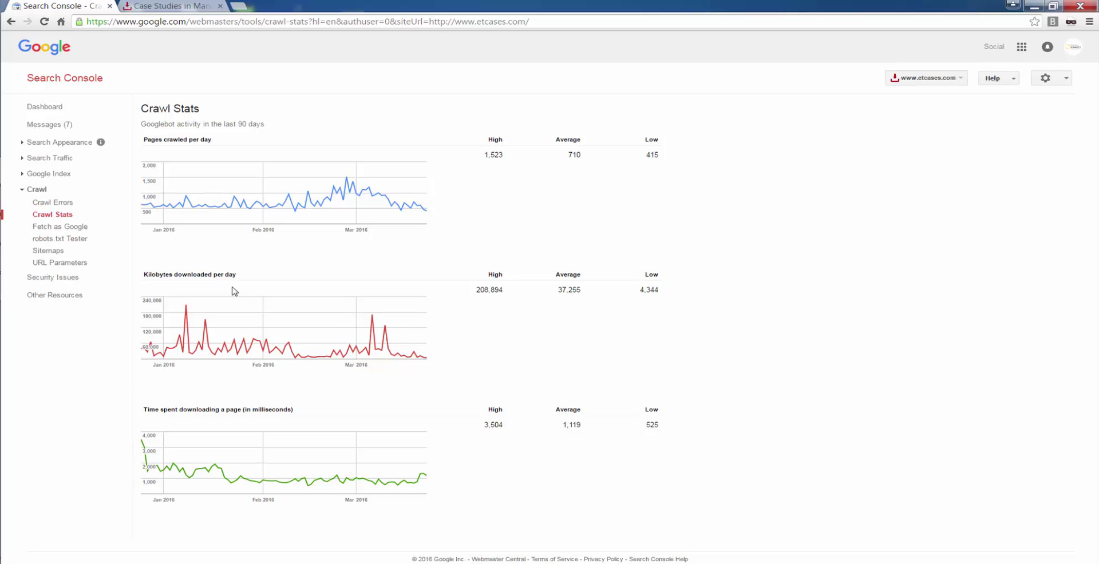
pyautogui.click(75, 225)
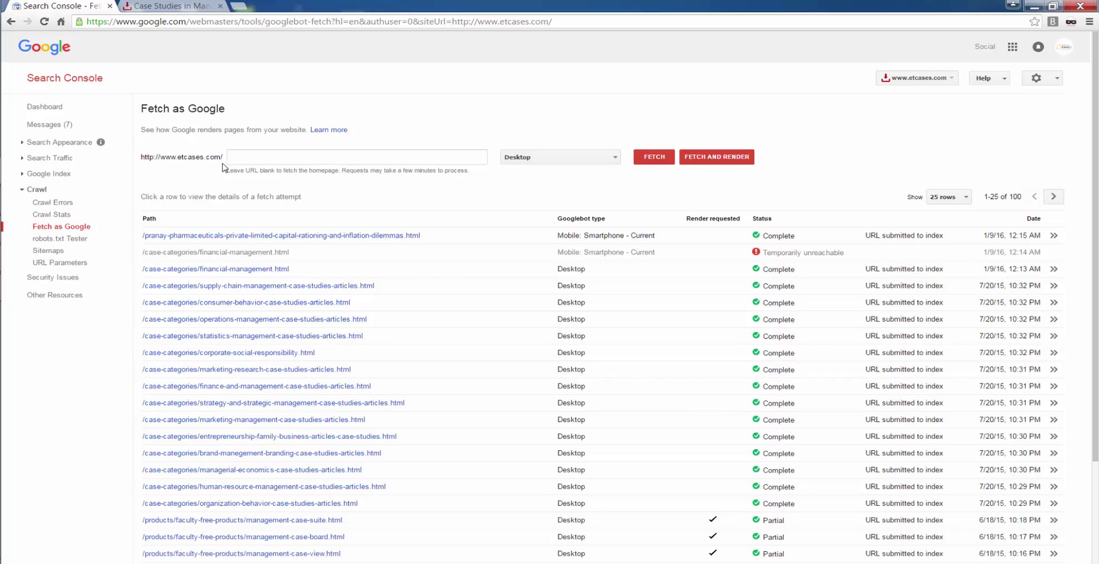
# Open the Running a Family Business with Conscience case on the live site and copy its URL path after the domain.
pyautogui.click(164, 5)
pyautogui.scroll(-5, 522, 426)
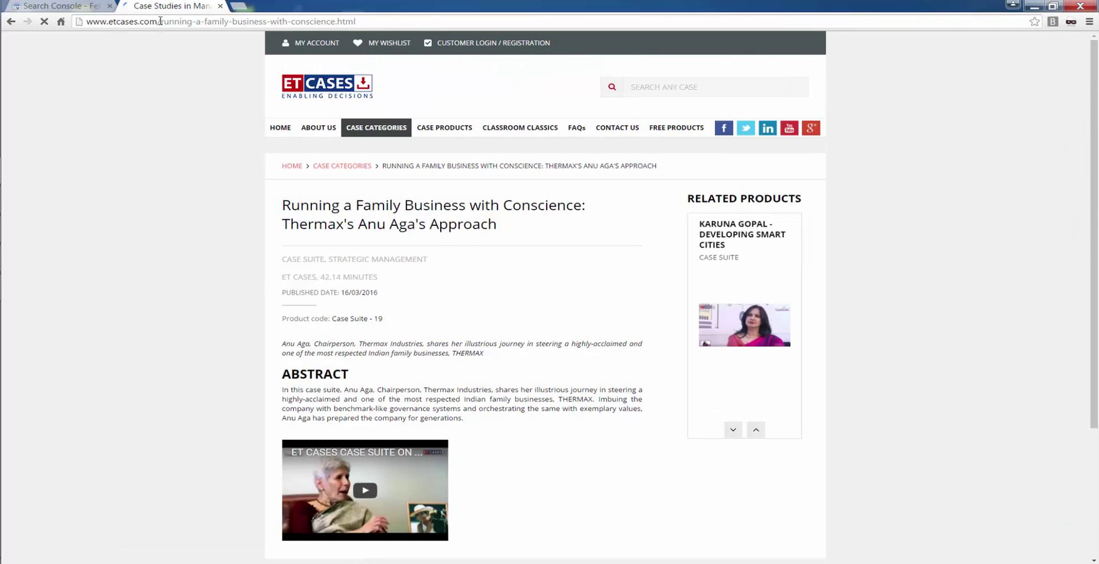
pyautogui.moveTo(160, 21); pyautogui.dragTo(355, 21)
pyautogui.rightClick(325, 28)
pyautogui.click(348, 68)
# Fetch running-a-family-business-with-conscience.html as Google with the Desktop Googlebot type.
pyautogui.click(58, 5)
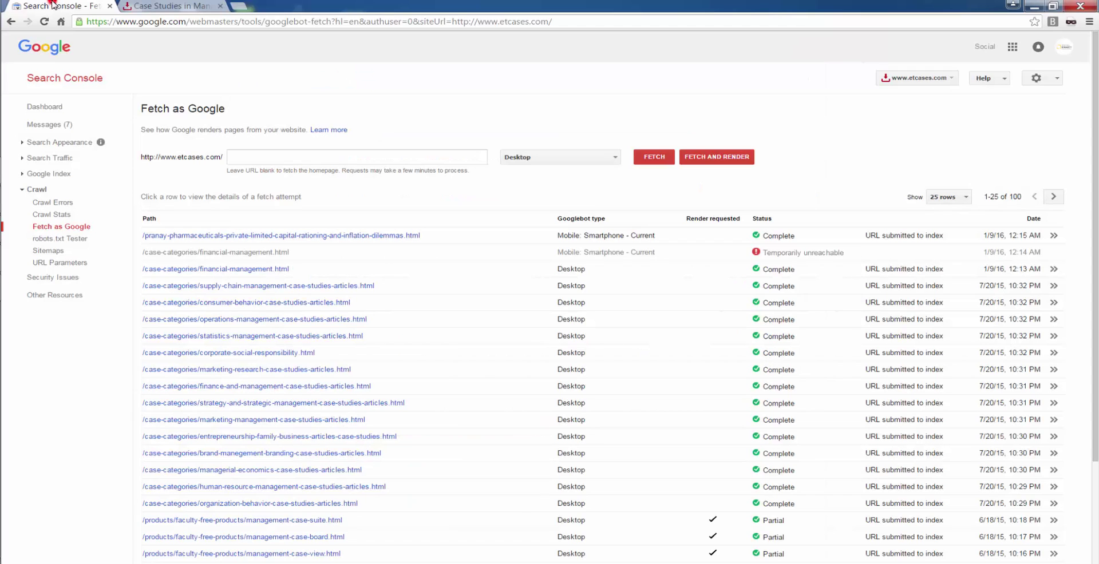
pyautogui.rightClick(292, 157)
pyautogui.click(332, 236)
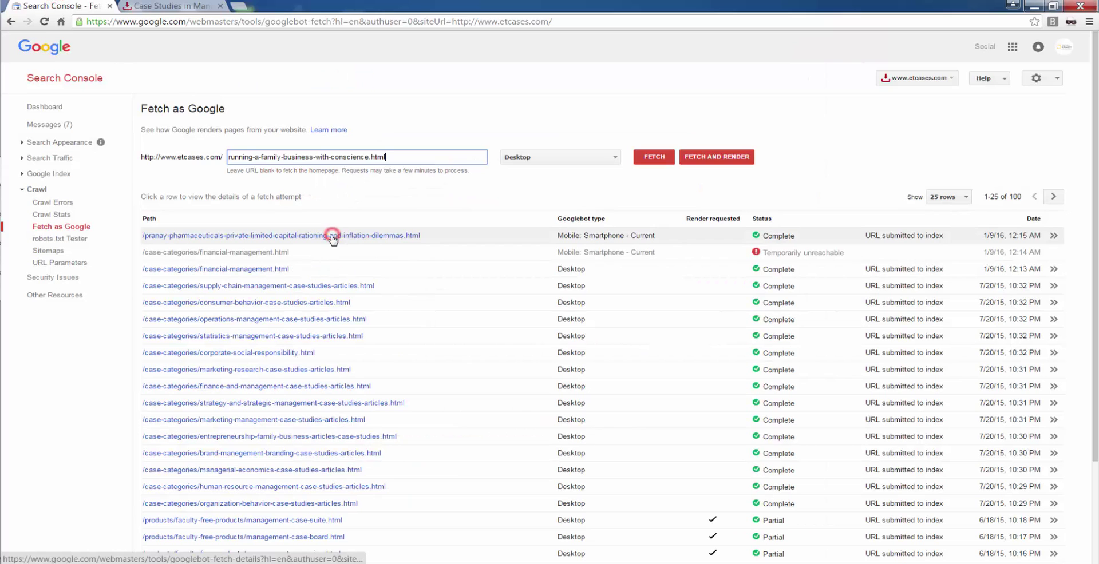
pyautogui.click(649, 158)
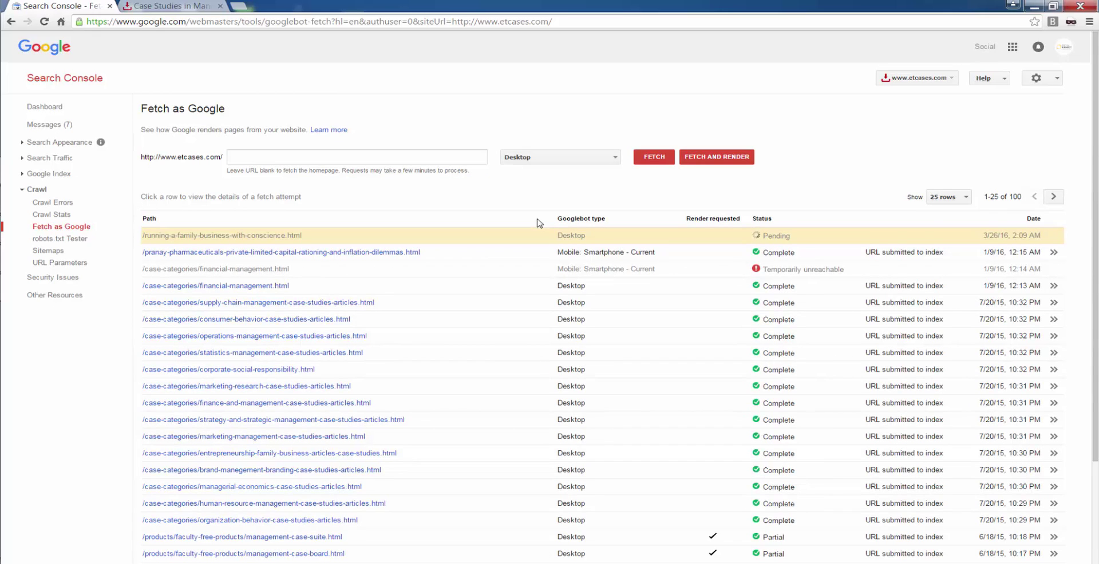
# Submit the fetched page to the index, completing the robot check and choosing Crawl only this URL.
pyautogui.click(892, 238)
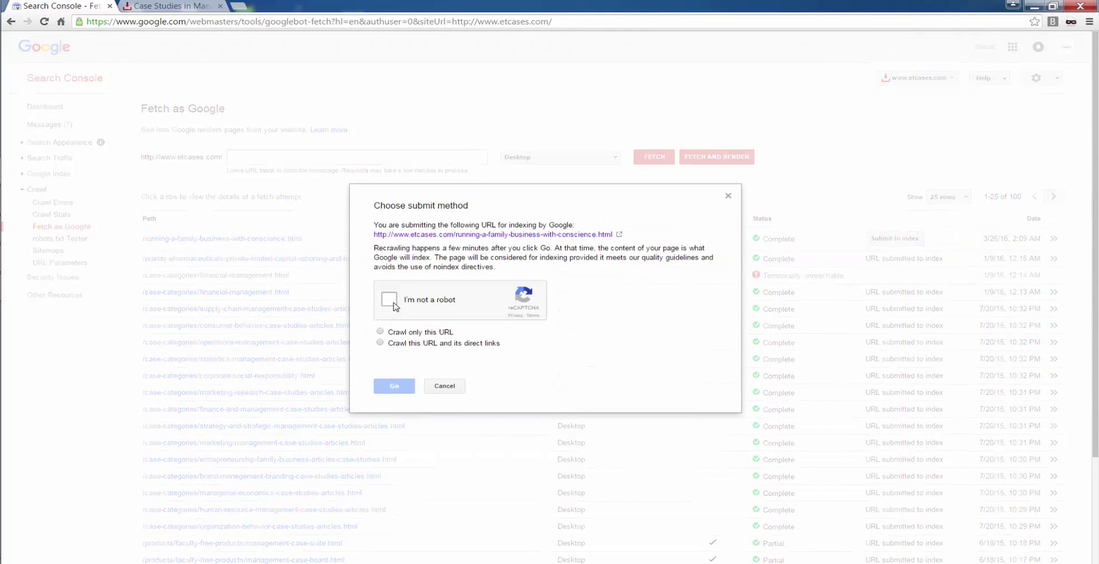
pyautogui.click(391, 301)
pyautogui.click(380, 332)
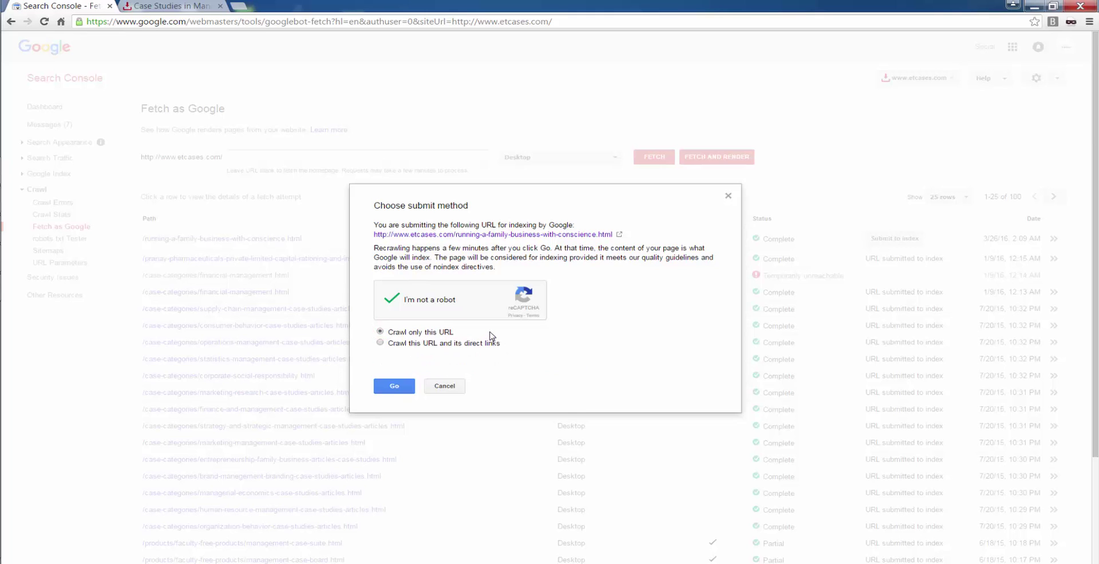
pyautogui.click(401, 387)
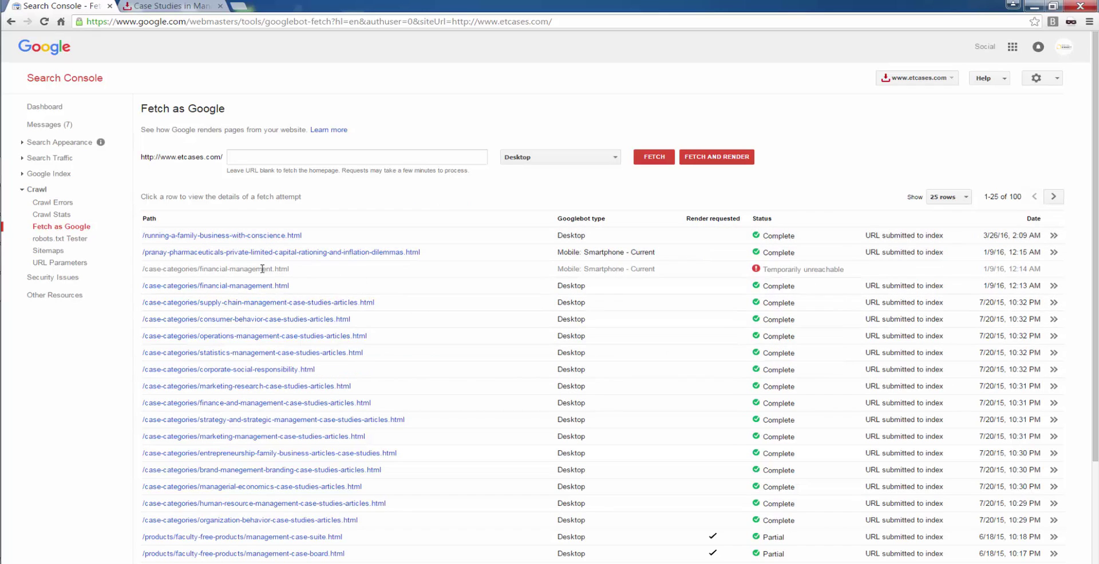
pyautogui.click(86, 241)
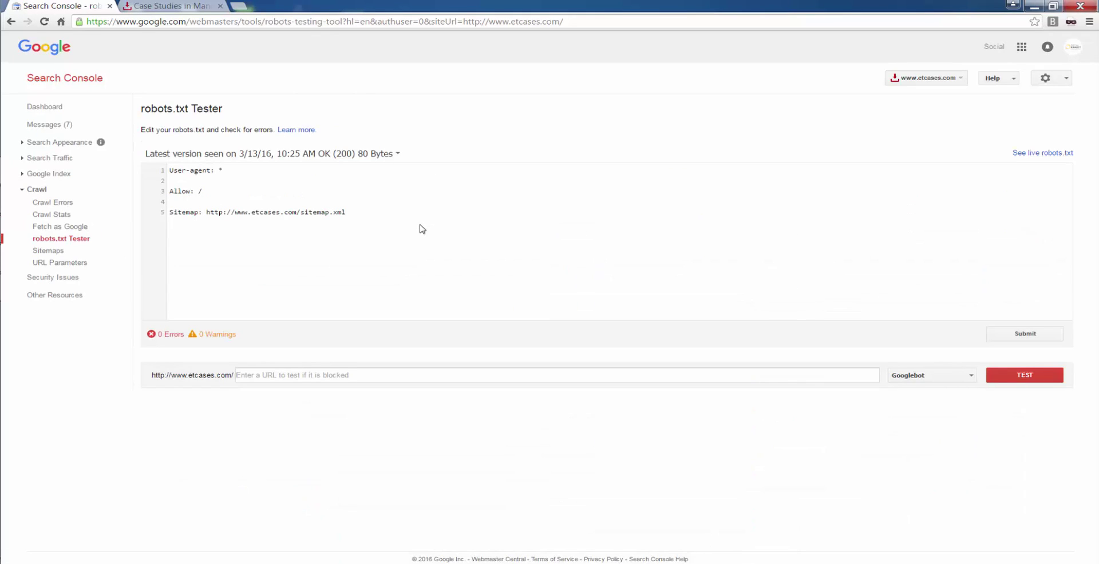
pyautogui.click(166, 5)
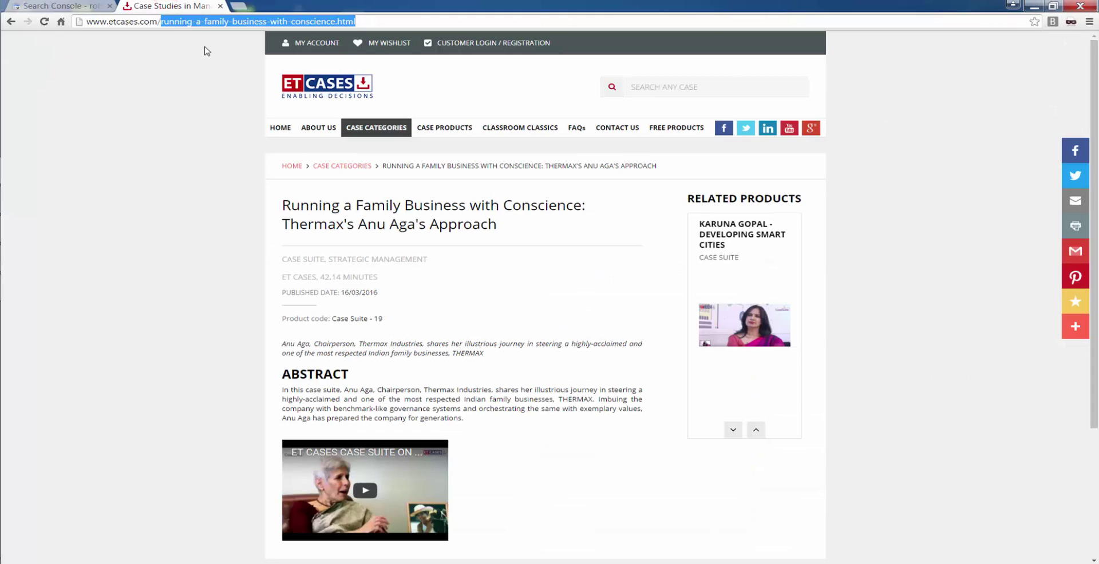
pyautogui.write('robots')
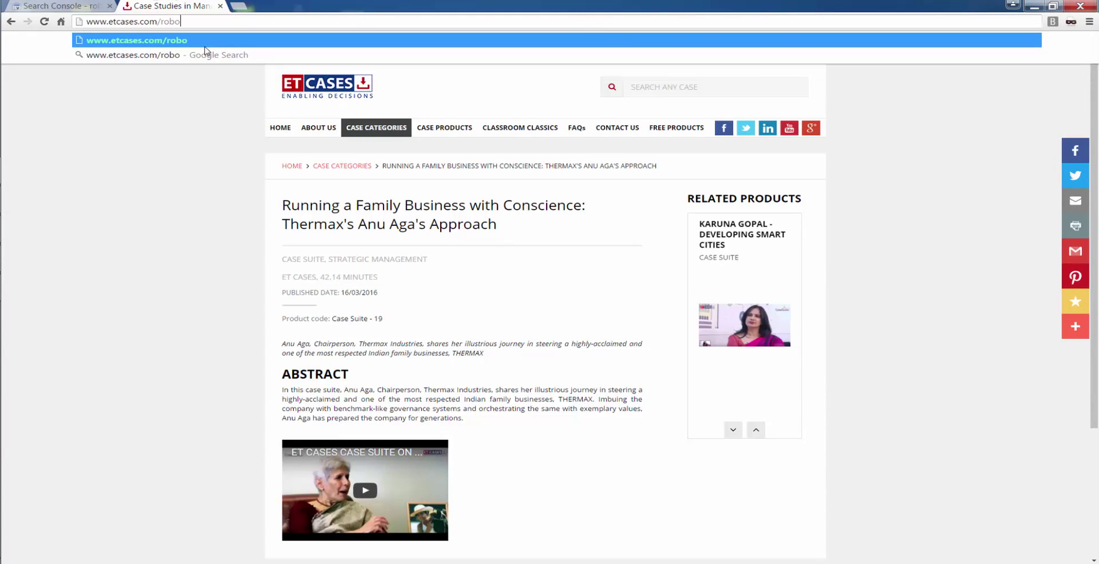
pyautogui.write('.txt')
pyautogui.press('Return')
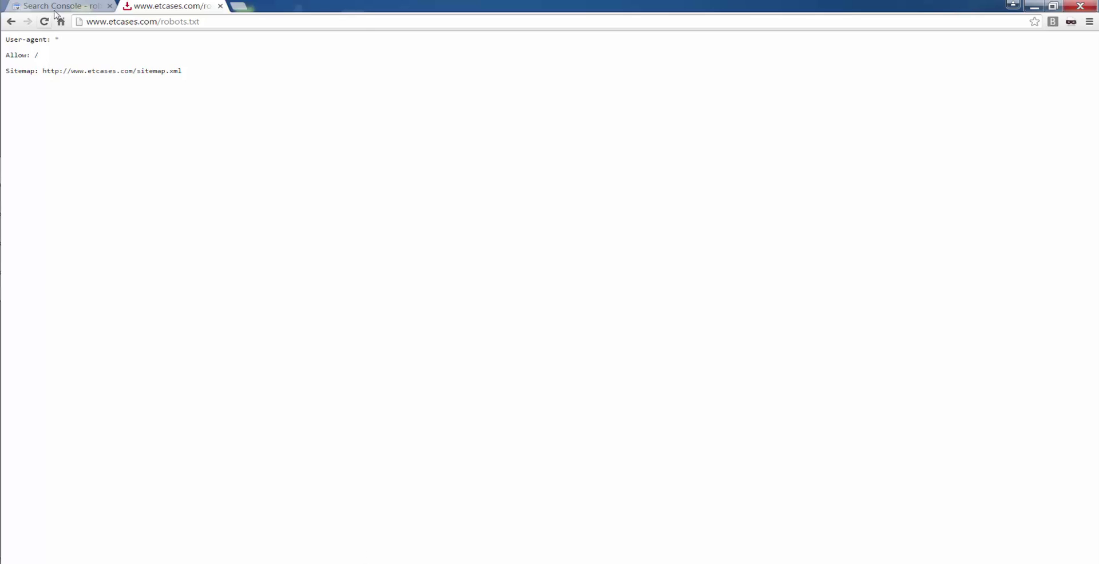
pyautogui.click(55, 10)
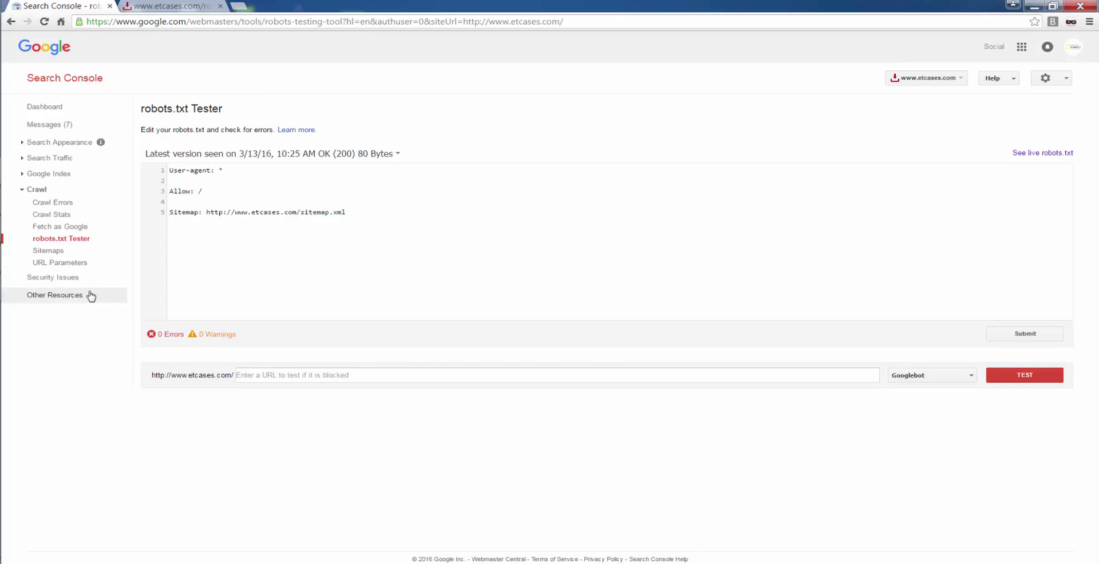
pyautogui.click(57, 254)
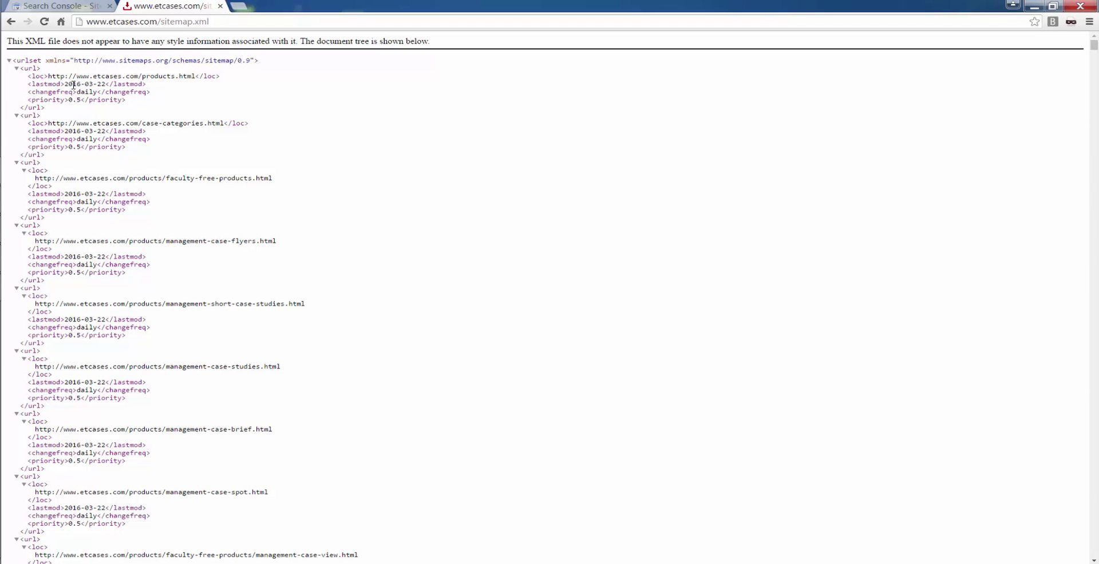
pyautogui.click(63, 6)
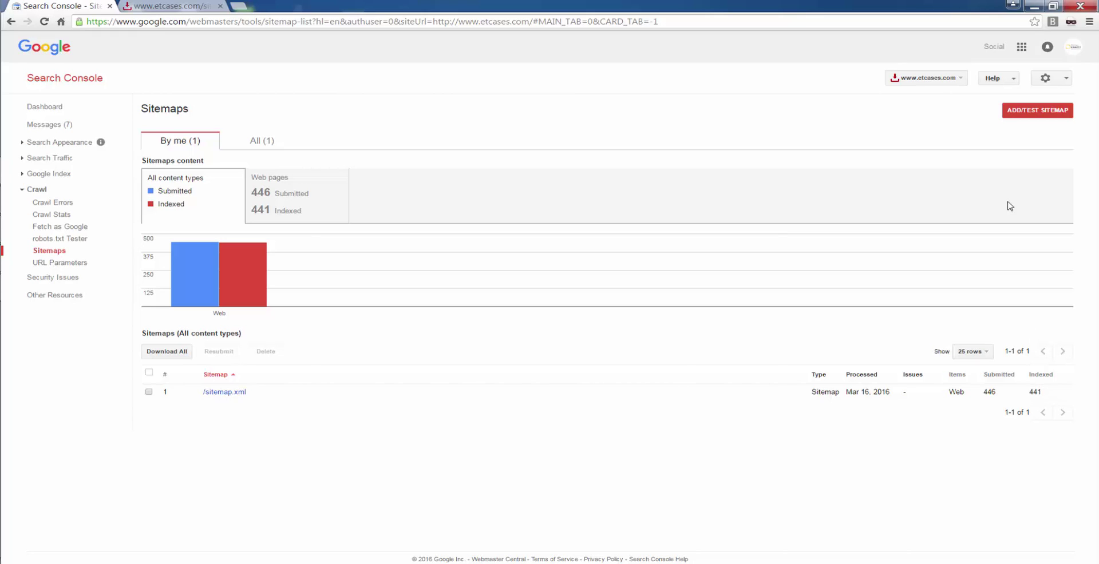
# Resubmit /sitemap.xml from the sitemaps list.
pyautogui.click(150, 392)
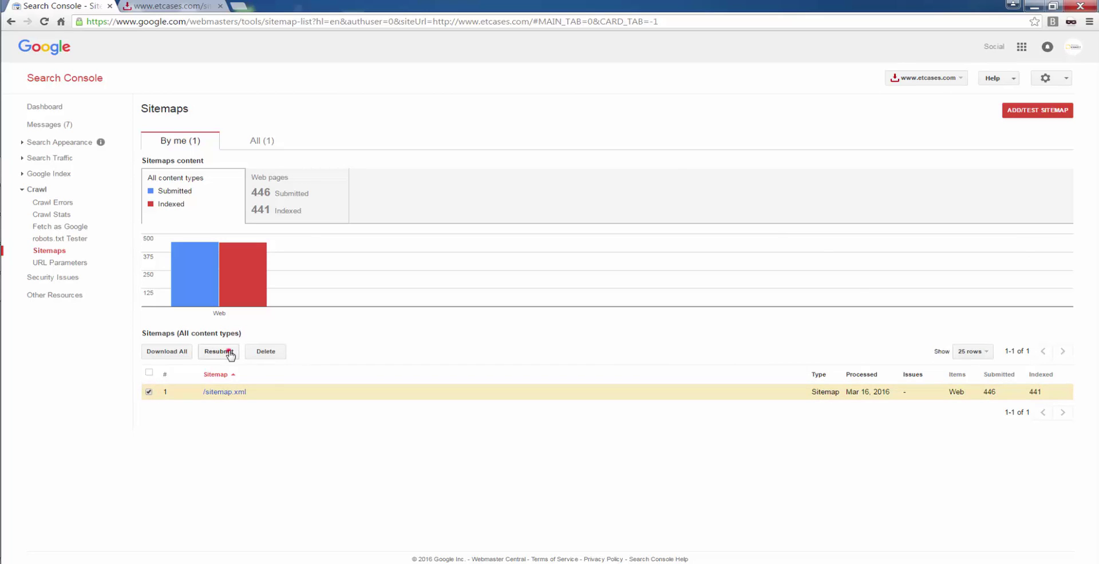
pyautogui.click(229, 351)
pyautogui.click(455, 323)
pyautogui.click(464, 322)
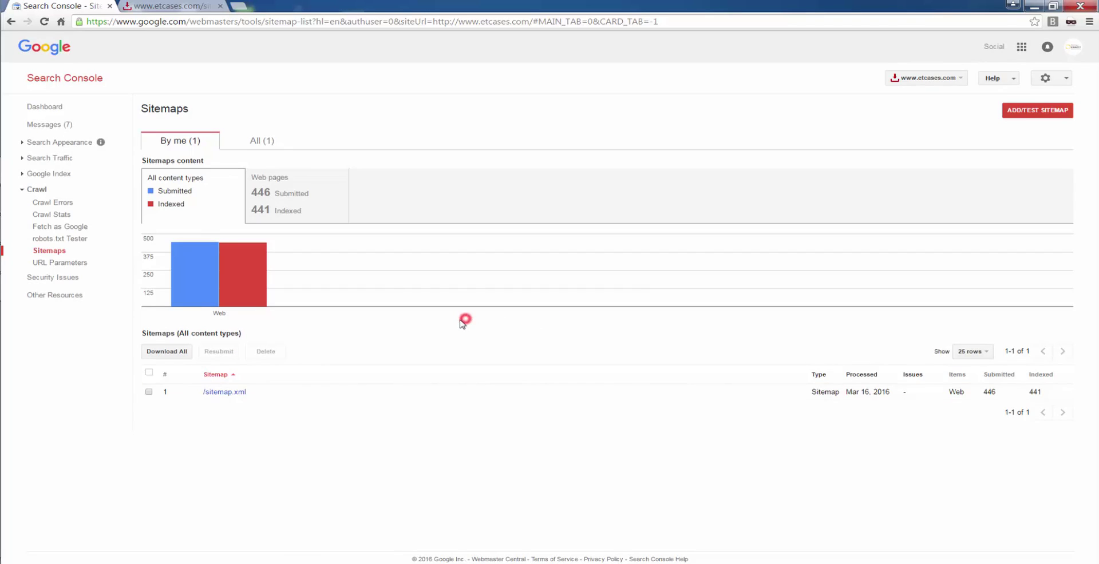
# View the Add/Test Sitemap form without submitting anything, and open the URL Parameters page.
pyautogui.click(1023, 113)
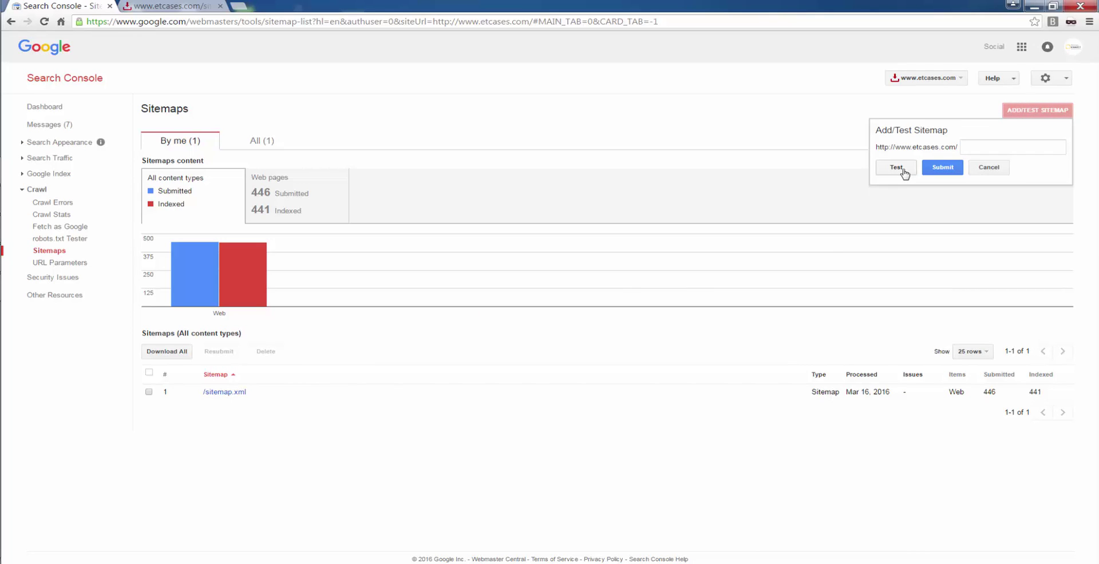
pyautogui.click(982, 170)
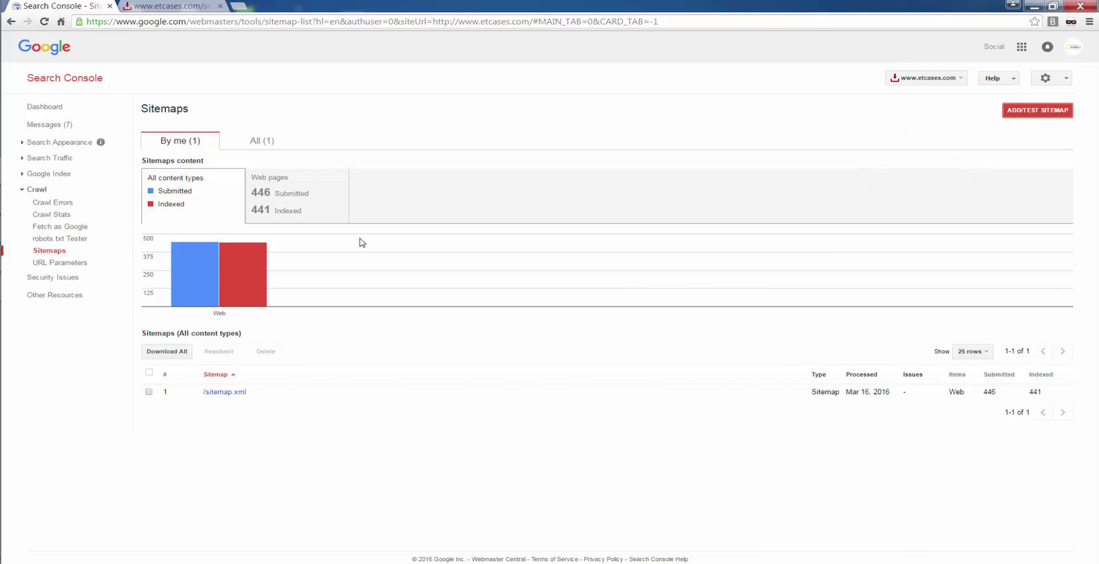
pyautogui.click(57, 263)
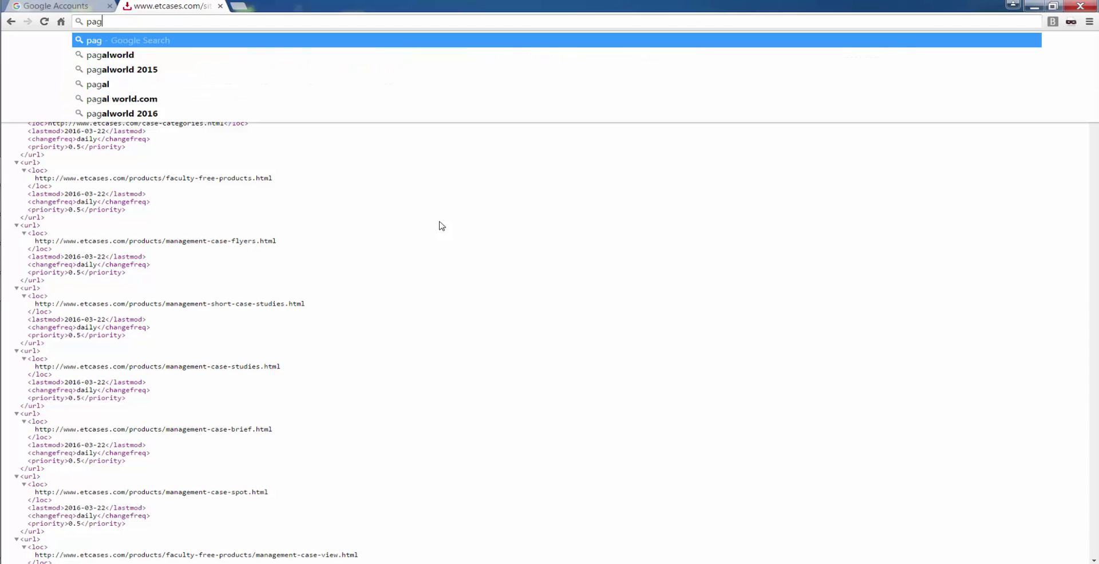
# Search Google for page rank checker and open the checkpagerank.net result.
pyautogui.write('nk c')
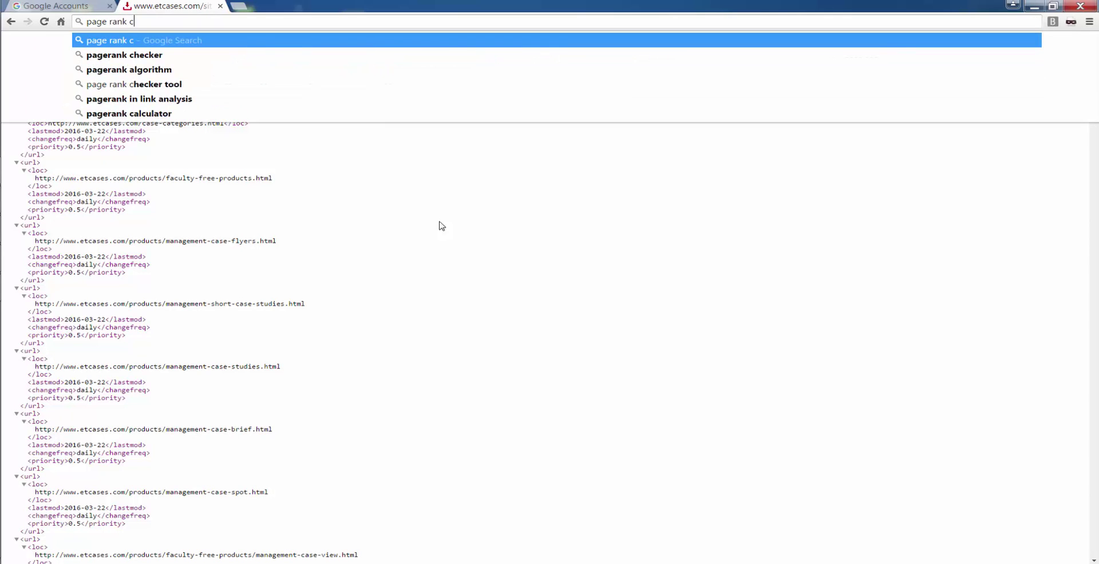
pyautogui.write('hecker')
pyautogui.press('Return')
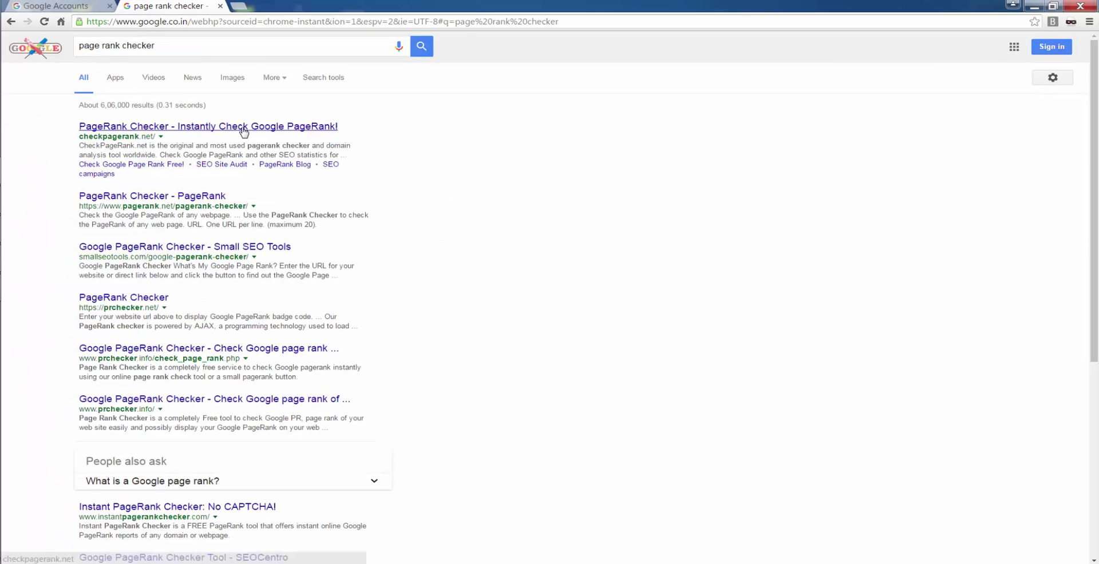
pyautogui.click(245, 125)
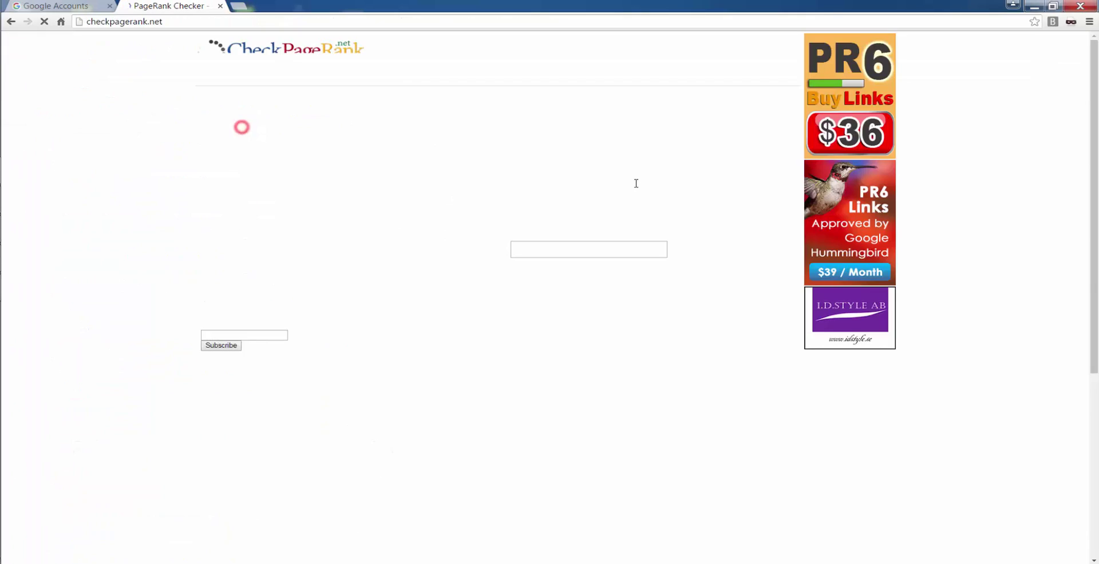
# Run a domain analysis for makemytrip.com on the PageRank Checker page, answering the captcha.
pyautogui.click(559, 250)
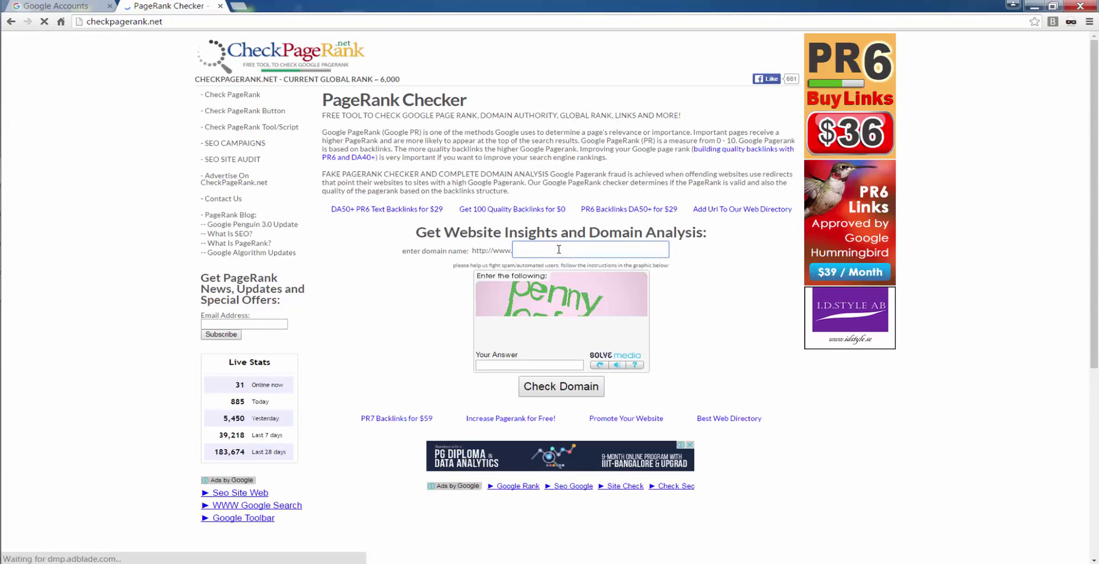
pyautogui.write('makemytr')
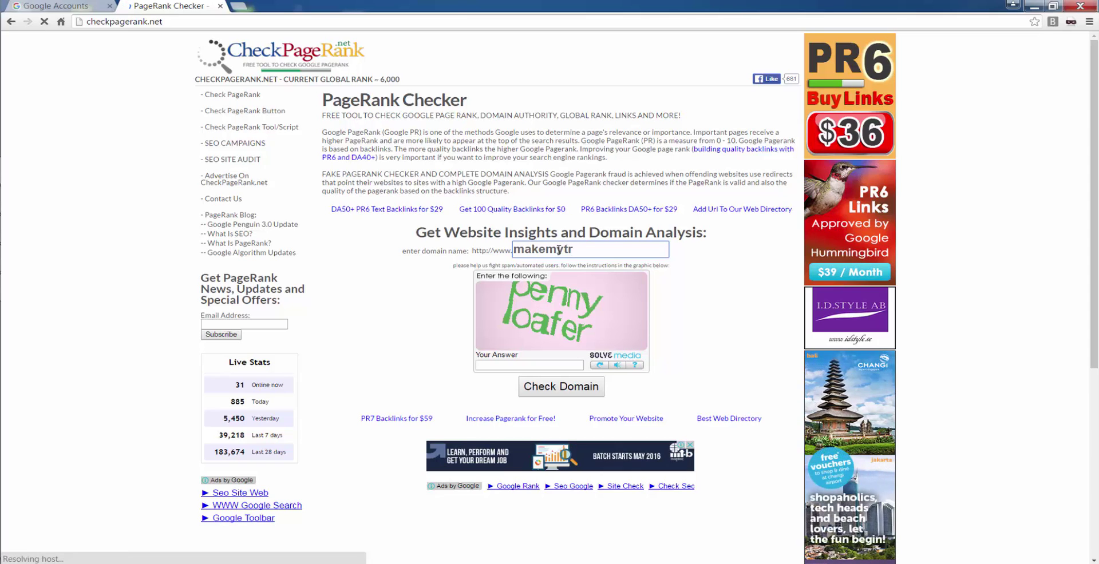
pyautogui.write('ip.com')
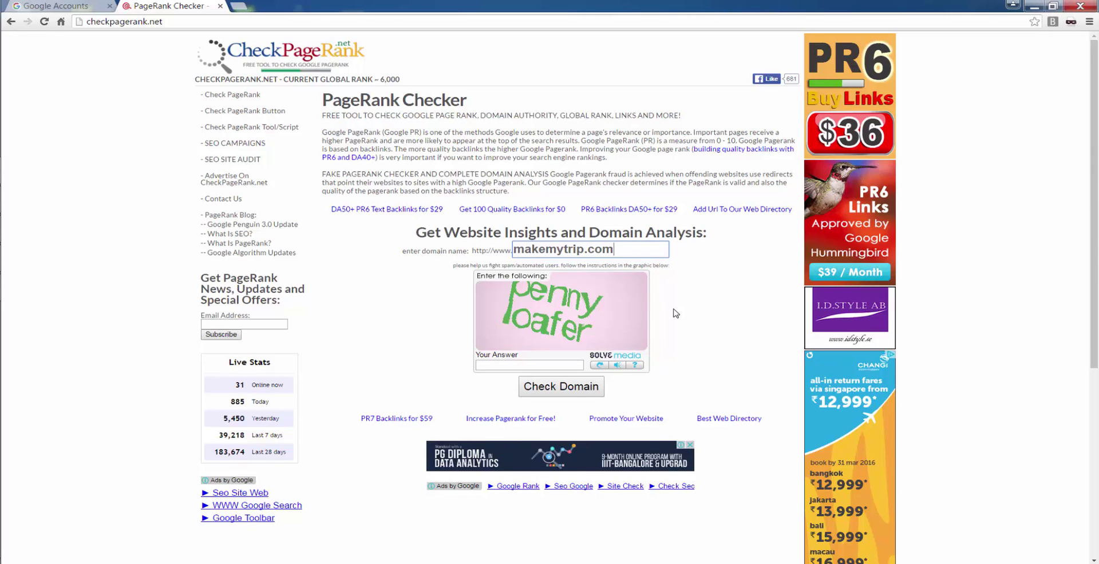
pyautogui.click(517, 364)
pyautogui.write('penny loafer')
pyautogui.click(555, 387)
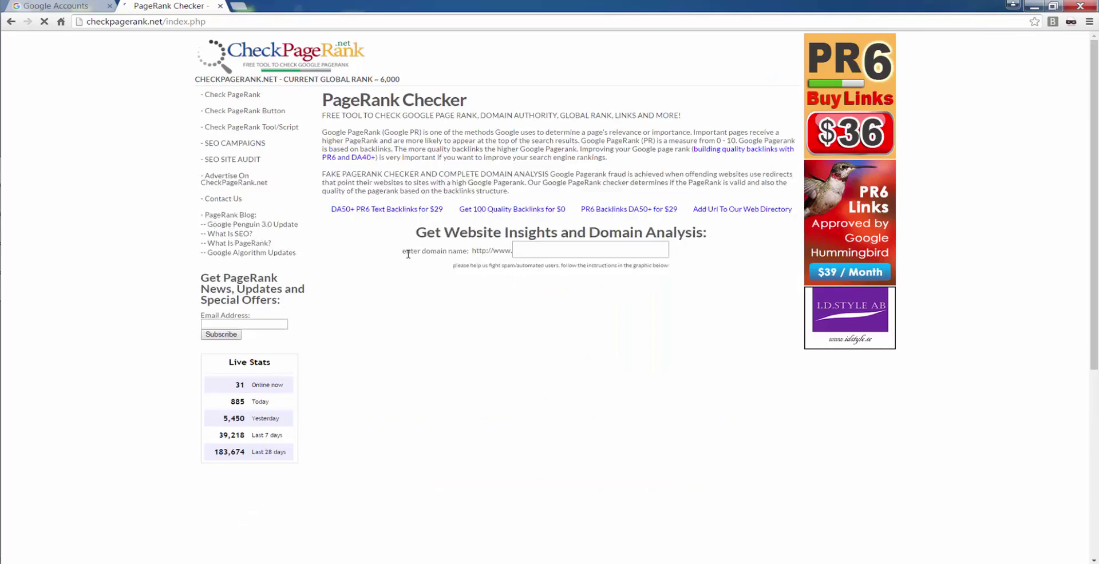
# Examine the makemytrip.com analysis, highlighting the referring domains, EDU and GOV backlinks, PR quality and domain age.
pyautogui.scroll(-5, 426, 346)
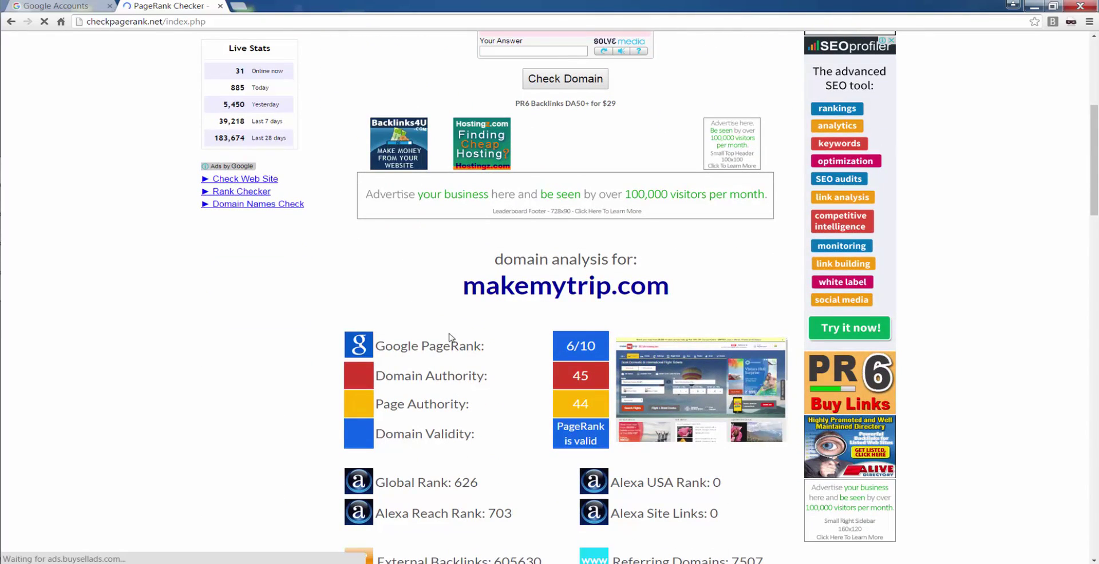
pyautogui.scroll(-3, 449, 338)
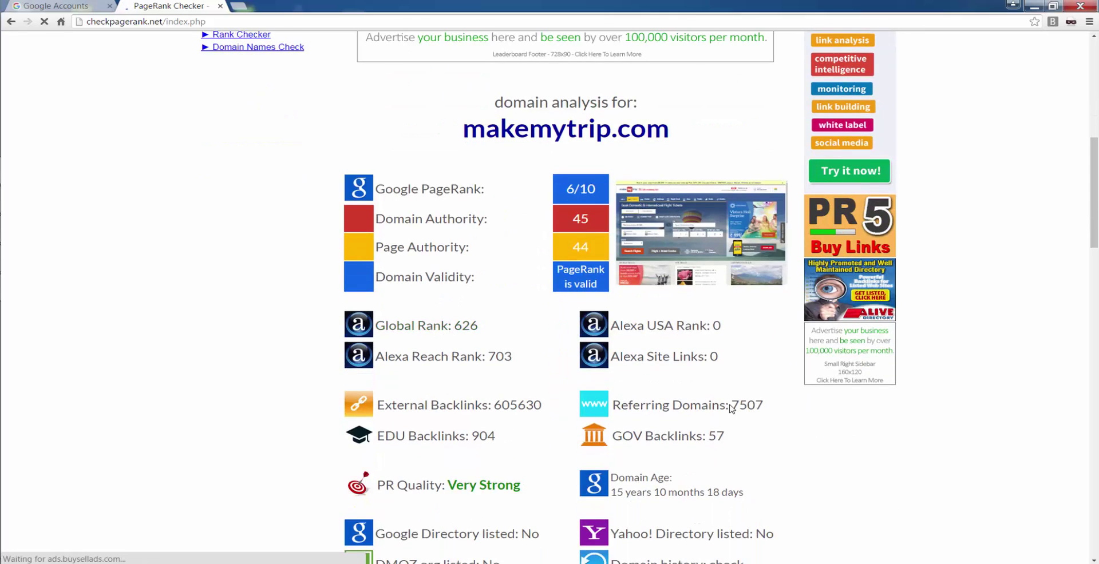
pyautogui.moveTo(736, 405); pyautogui.dragTo(774, 404)
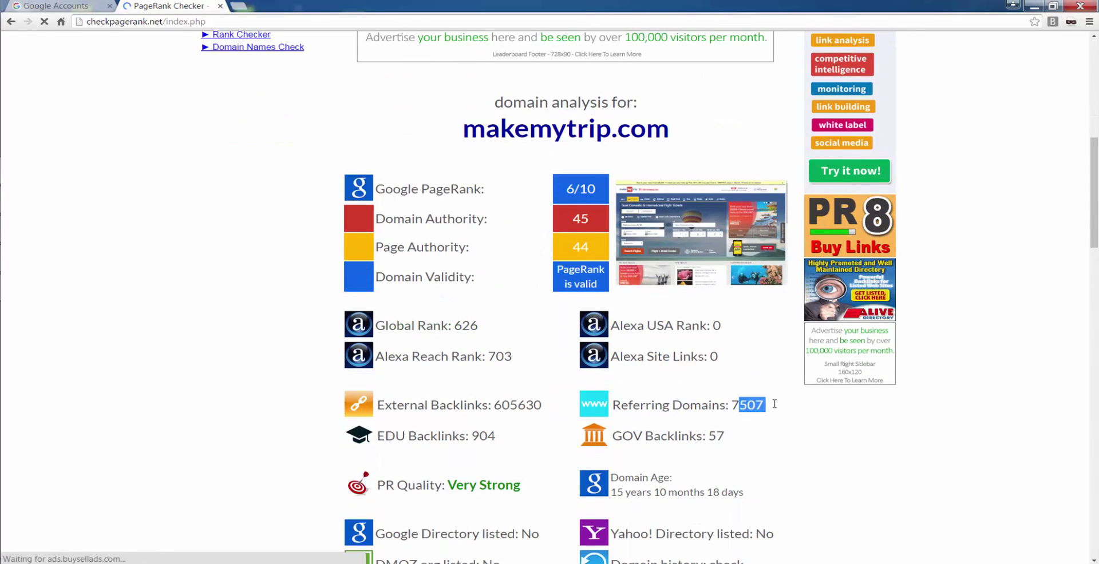
pyautogui.click(764, 402)
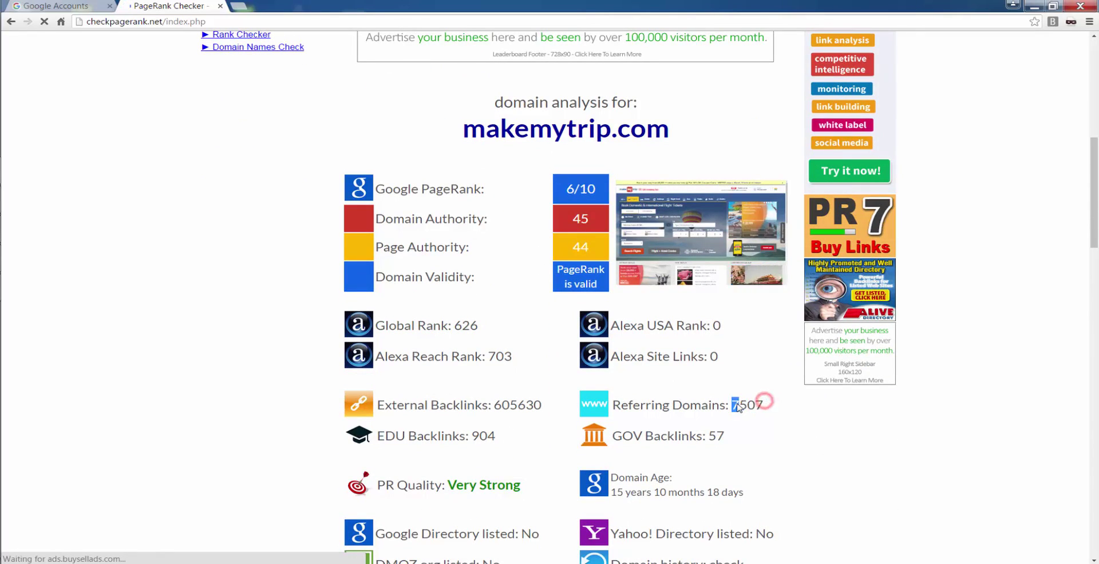
pyautogui.doubleClick(765, 402)
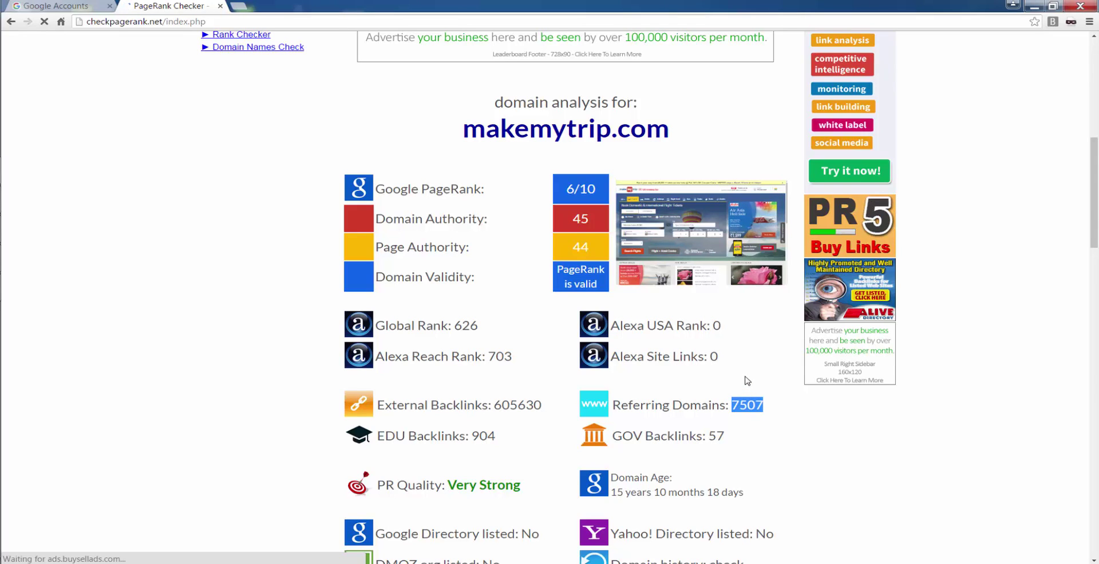
pyautogui.moveTo(471, 435); pyautogui.dragTo(495, 436)
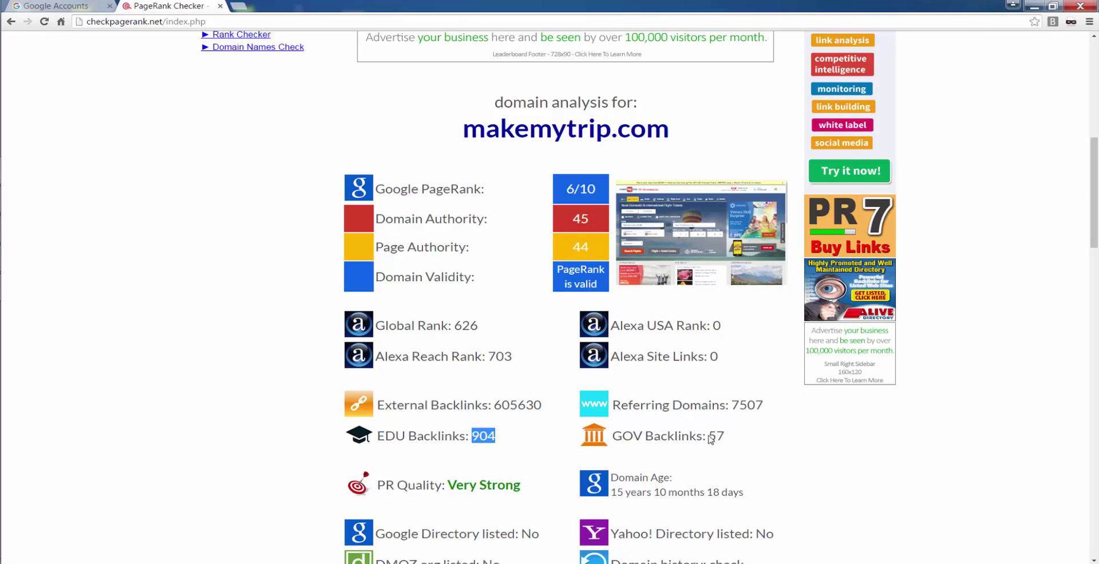
pyautogui.moveTo(710, 435); pyautogui.dragTo(735, 435)
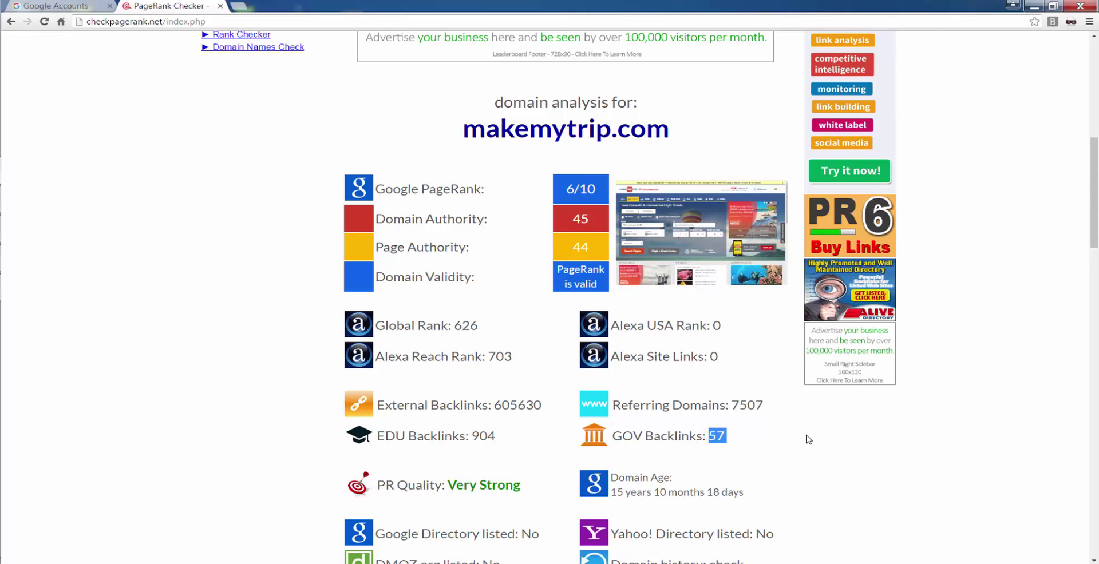
pyautogui.scroll(-1, 807, 437)
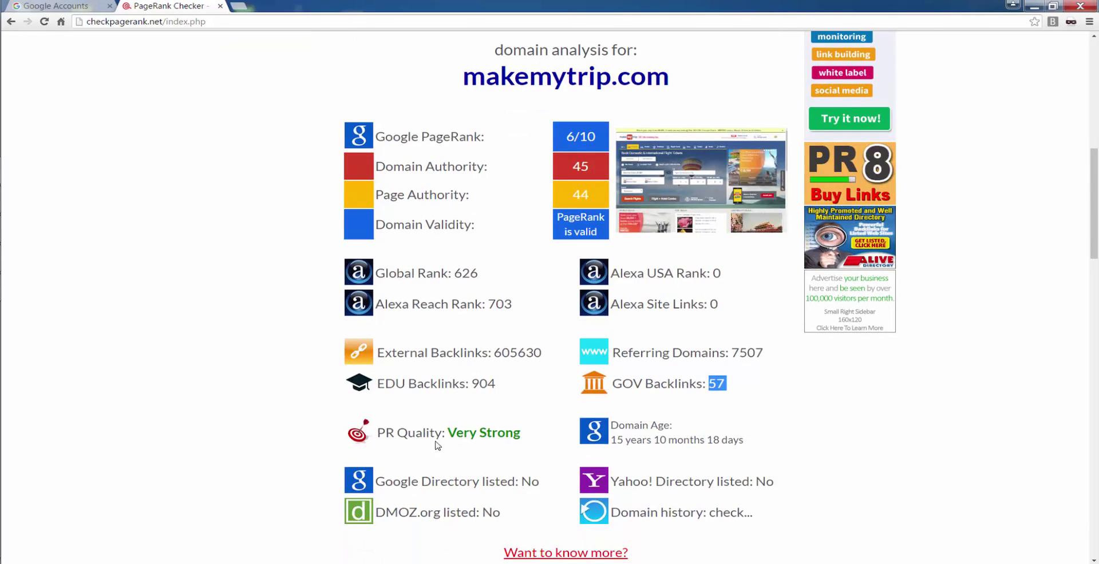
pyautogui.moveTo(456, 434); pyautogui.dragTo(551, 450)
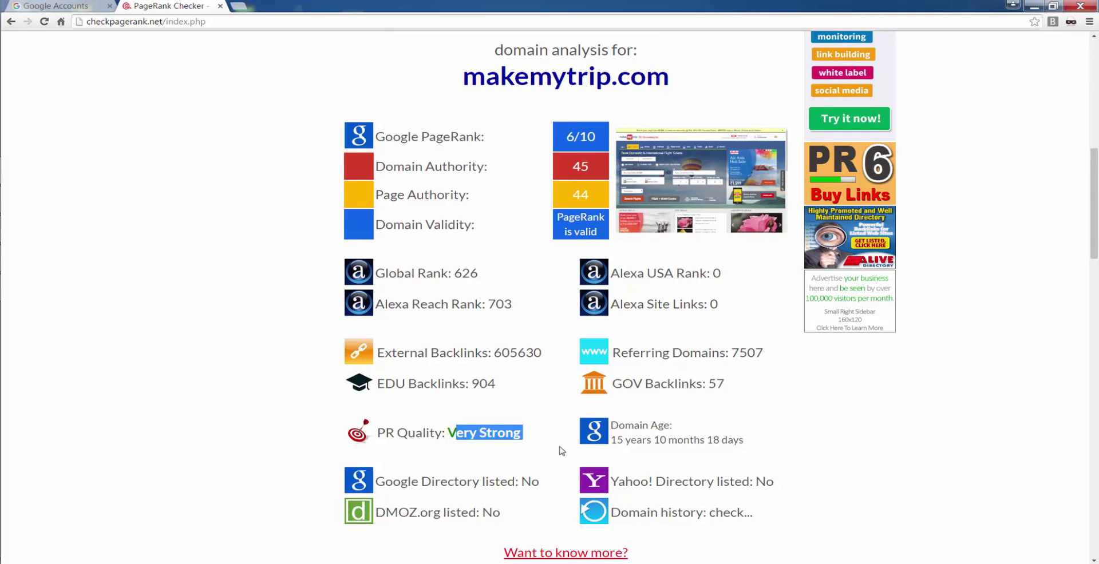
pyautogui.moveTo(610, 440); pyautogui.dragTo(748, 442)
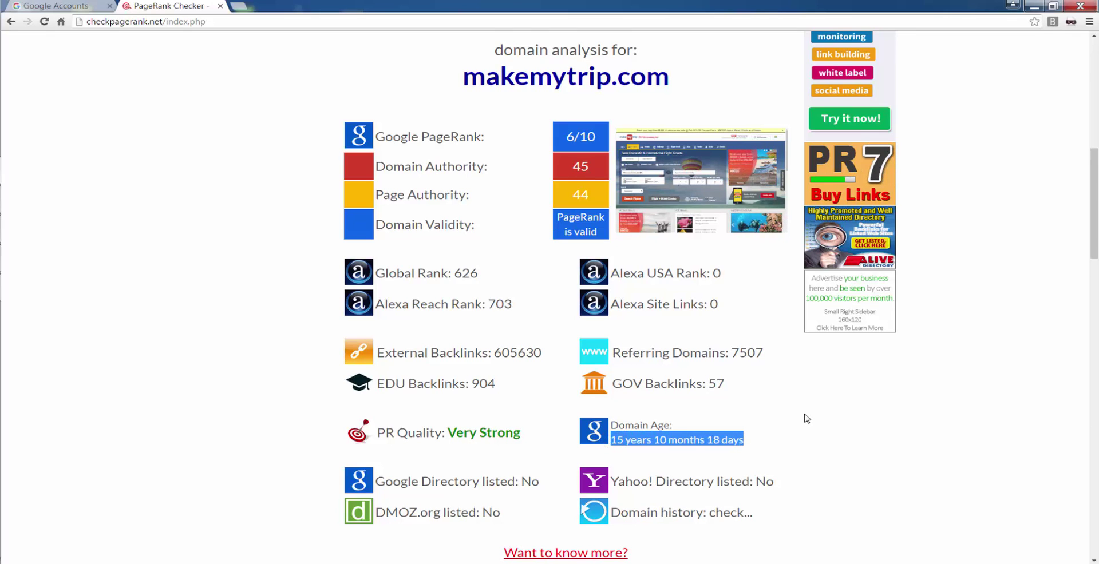
pyautogui.scroll(-2, 806, 418)
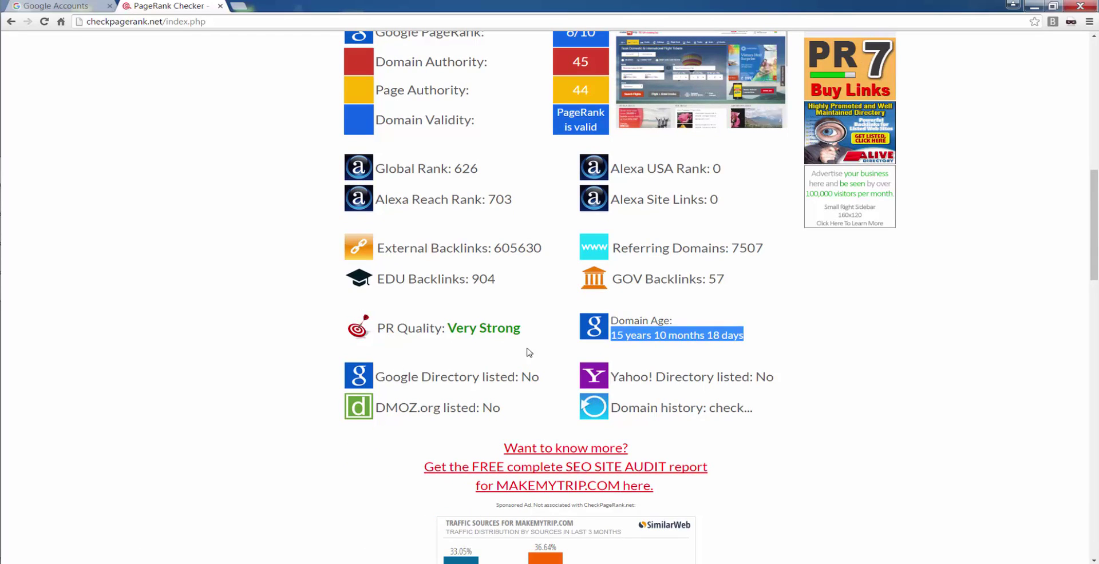
pyautogui.scroll(8, 527, 351)
pyautogui.scroll(3, 527, 351)
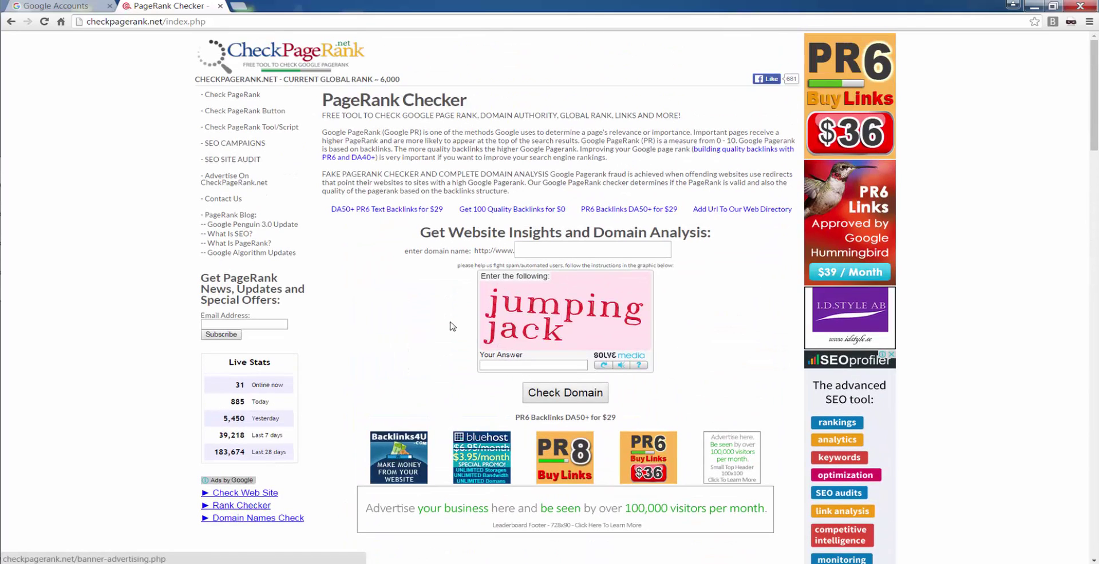
# Close the PageRank Checker page, search Google for google panda in a new tab, and open its Wikipedia article.
pyautogui.click(220, 7)
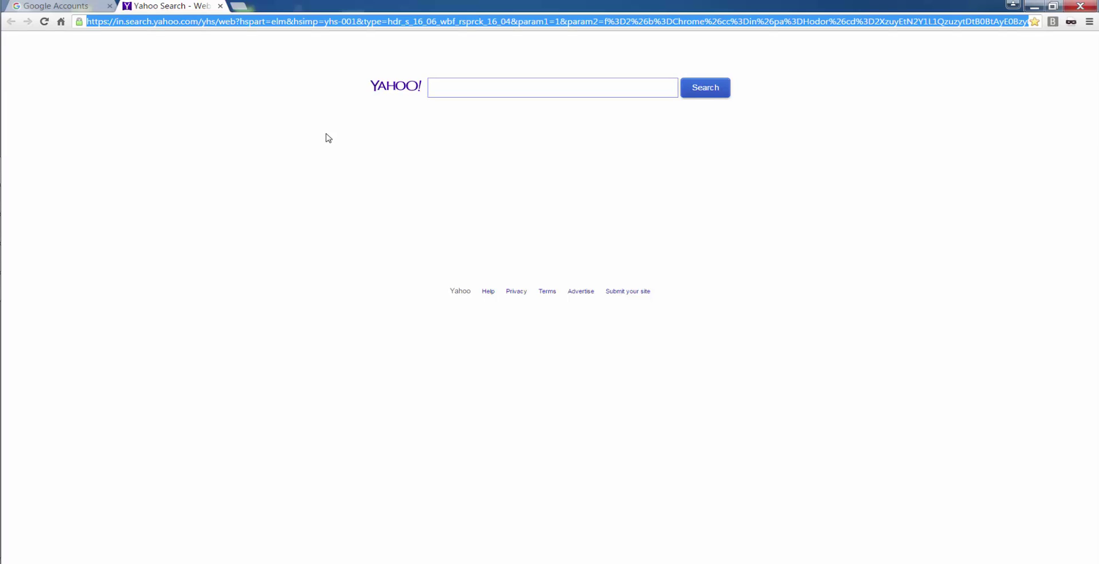
pyautogui.write('google pa')
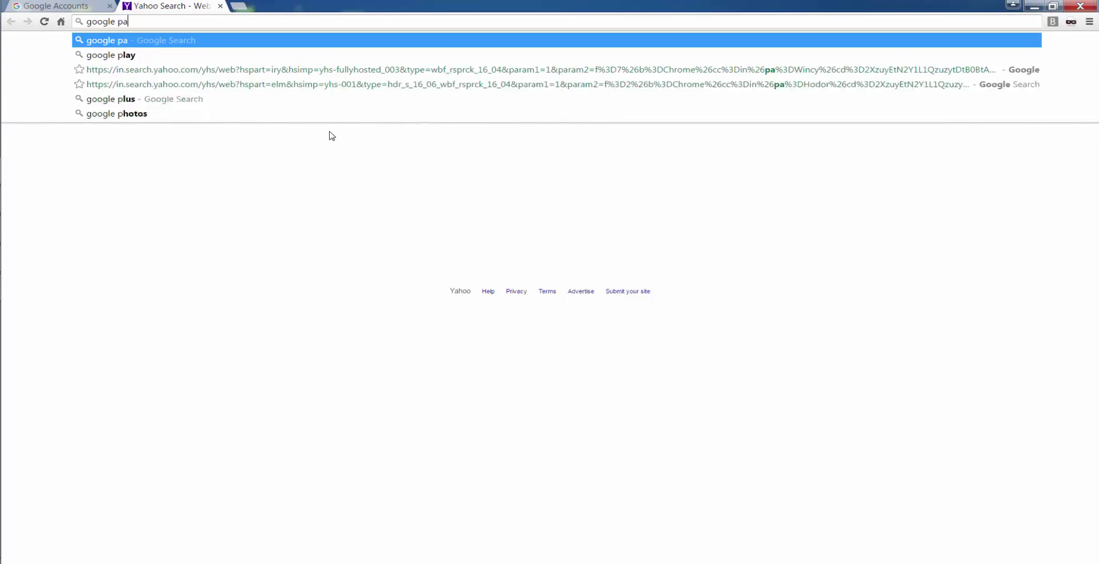
pyautogui.write('n')
pyautogui.click(176, 56)
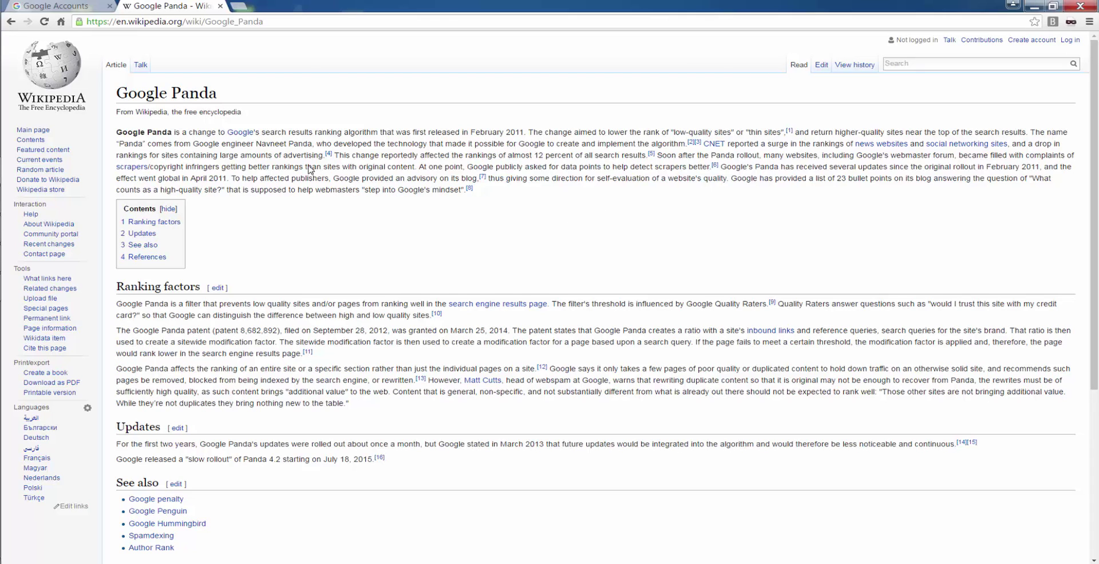
# Search Google for google penguin, open its Wikipedia article, and highlight the phrase about the number of links pointing to the page.
pyautogui.click(11, 22)
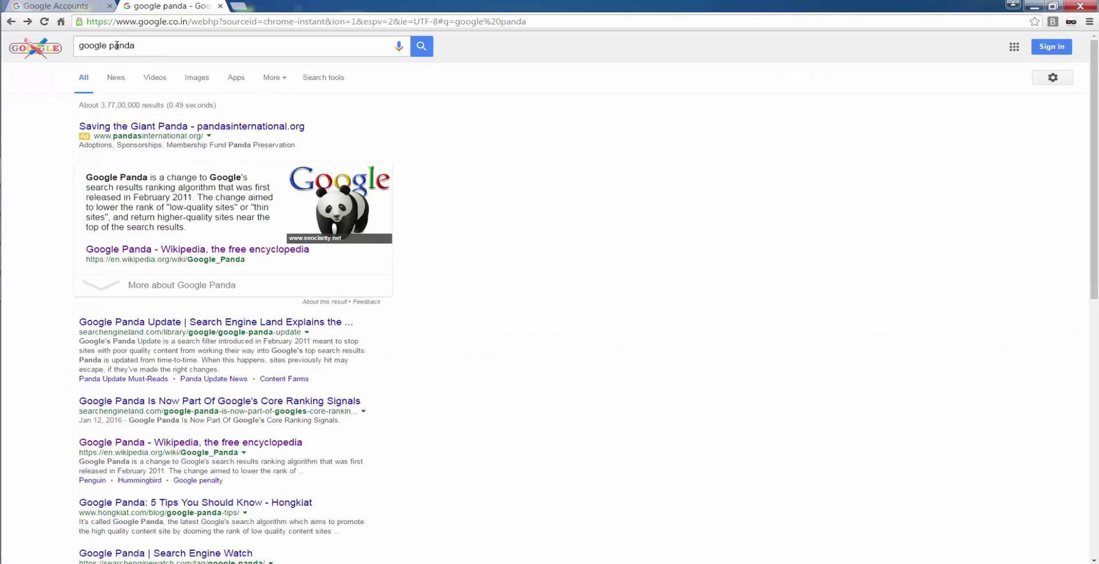
pyautogui.moveTo(114, 46); pyautogui.dragTo(149, 46)
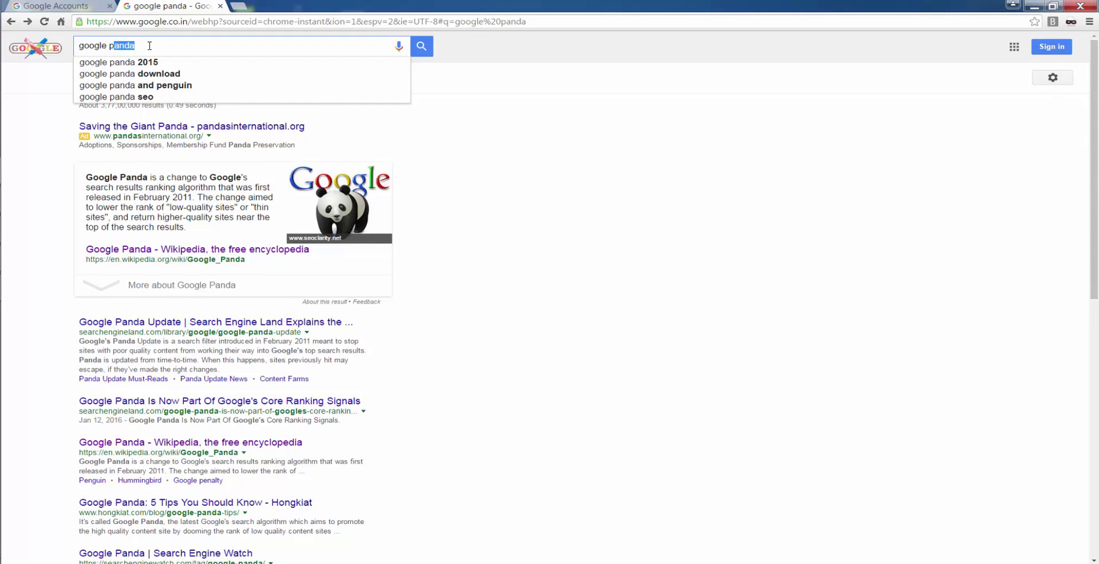
pyautogui.write('enguin')
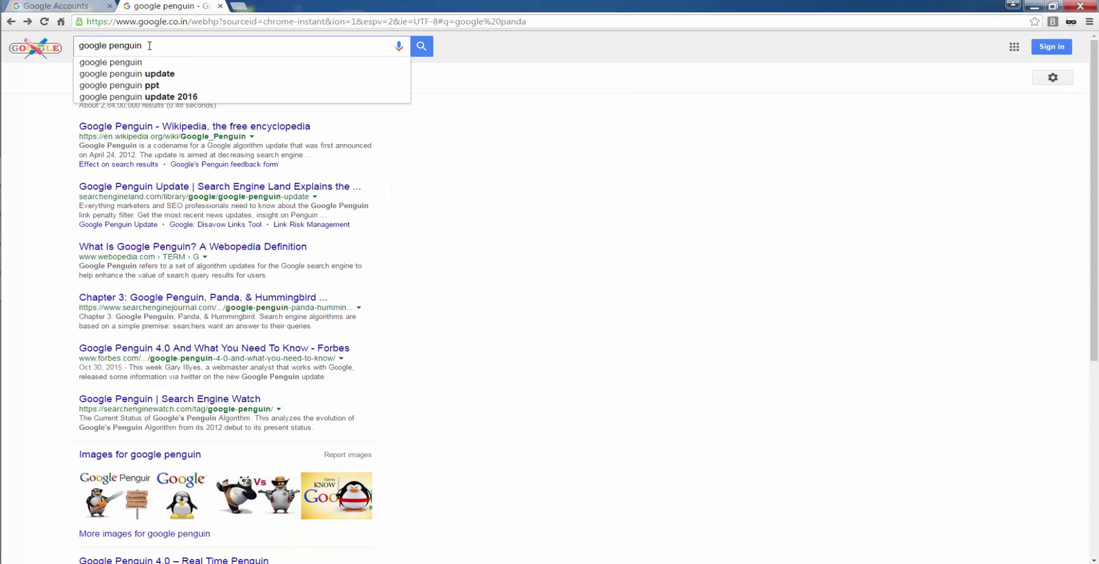
pyautogui.press('Return')
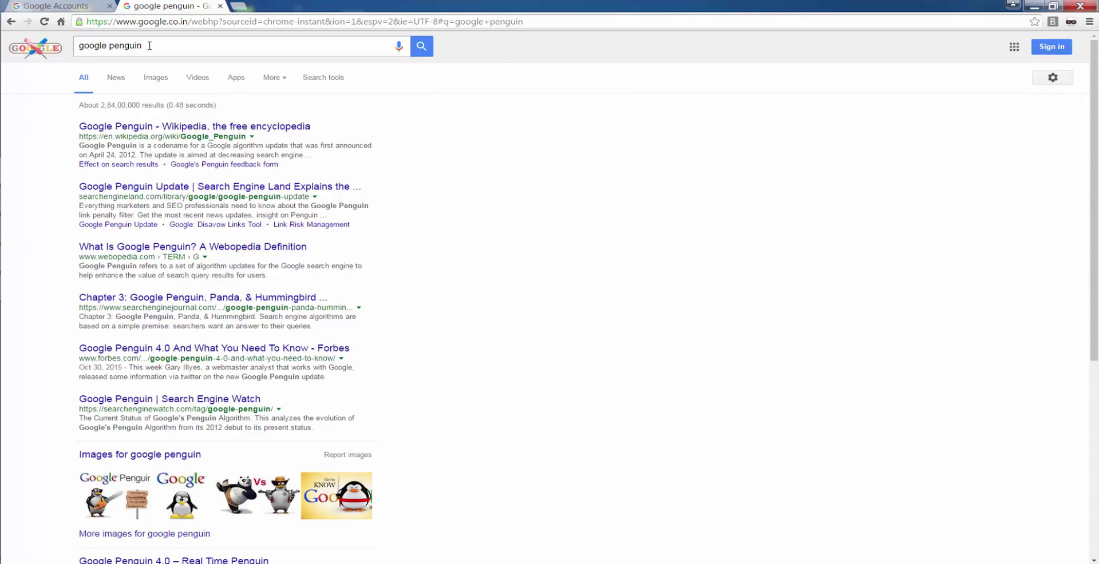
pyautogui.click(253, 126)
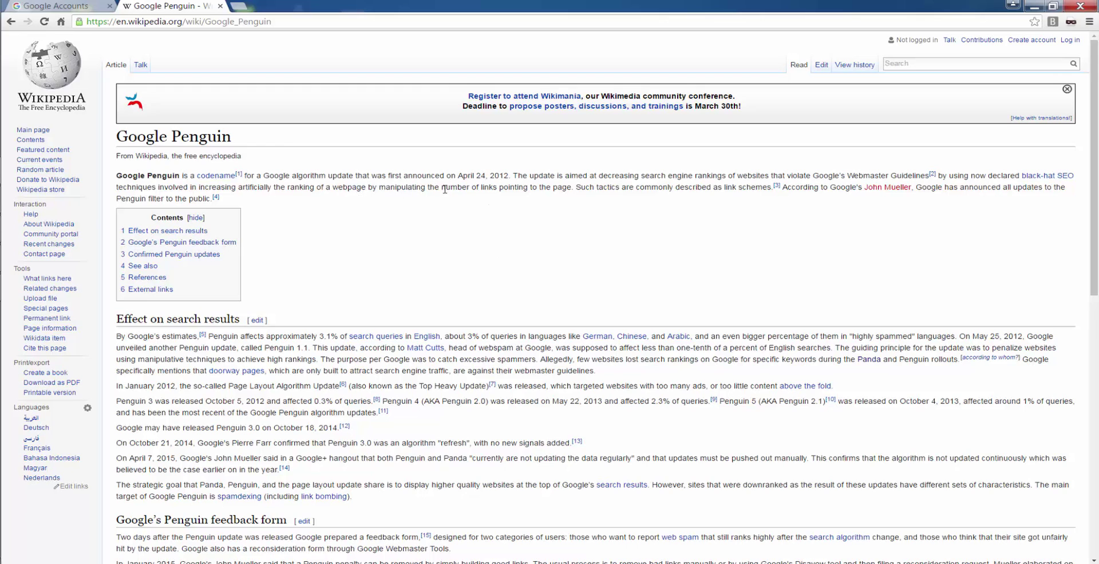
pyautogui.moveTo(441, 187); pyautogui.dragTo(567, 187)
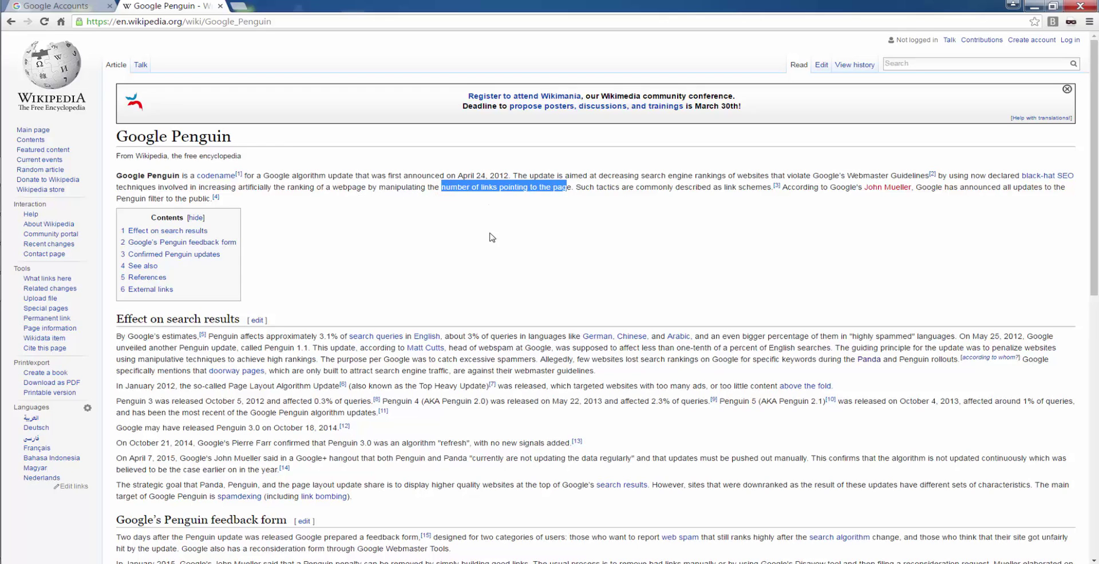